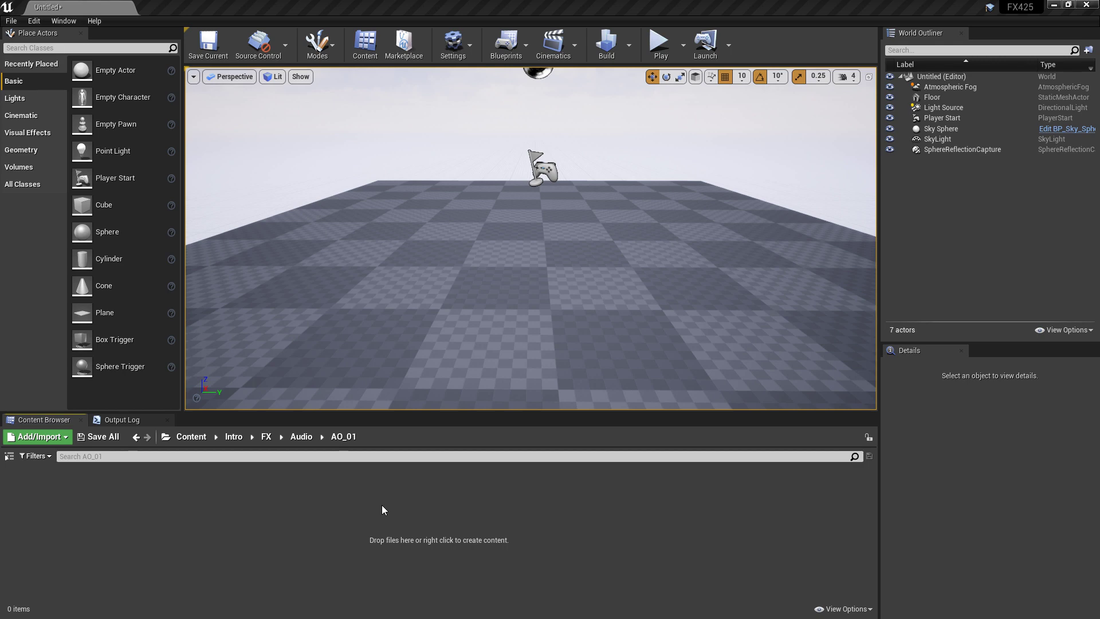
Create a new Niagara emitter in the AO_01 folder from the Empty template.
right_click(165, 523)
mouse_move(235, 426)
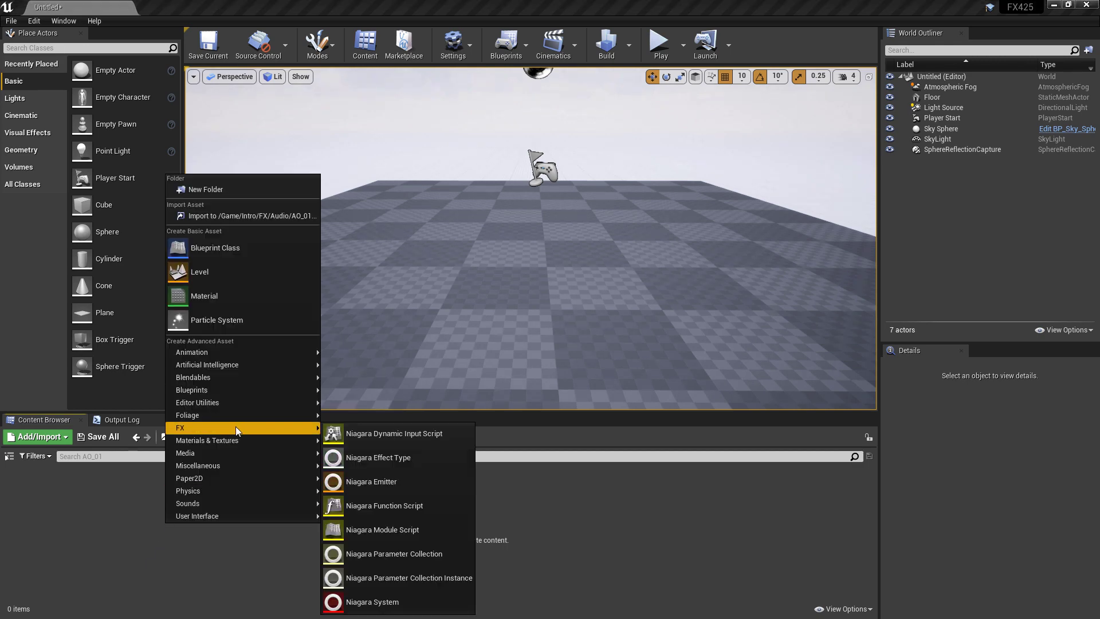
click(393, 480)
click(554, 479)
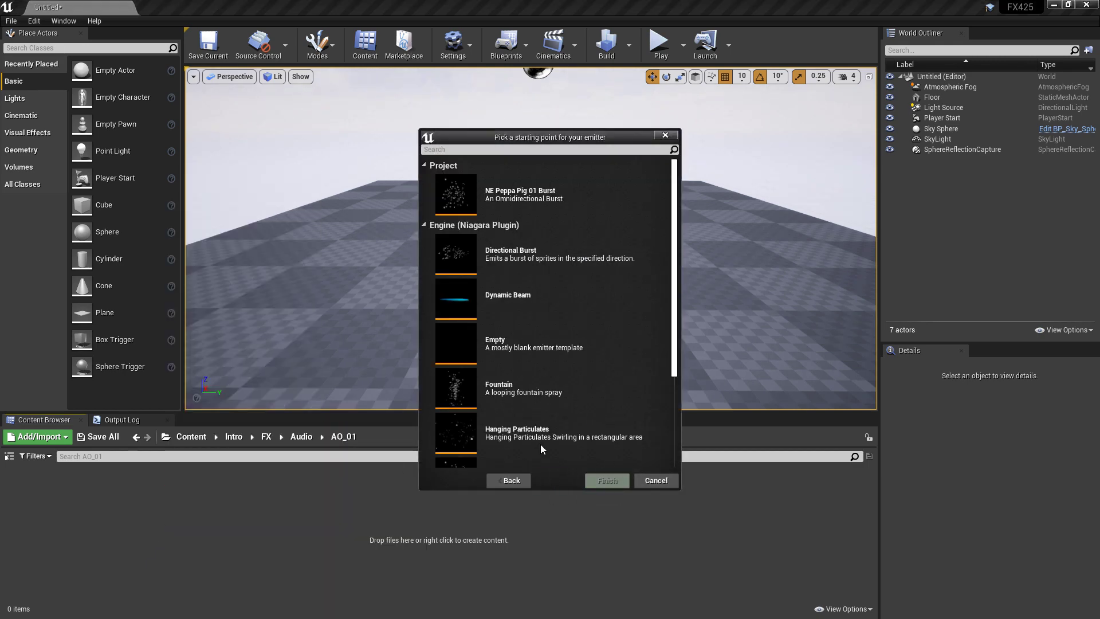
click(516, 350)
click(607, 481)
Name the emitter NE_AO_01 and open it maximized in the emitter editor.
text(NE)
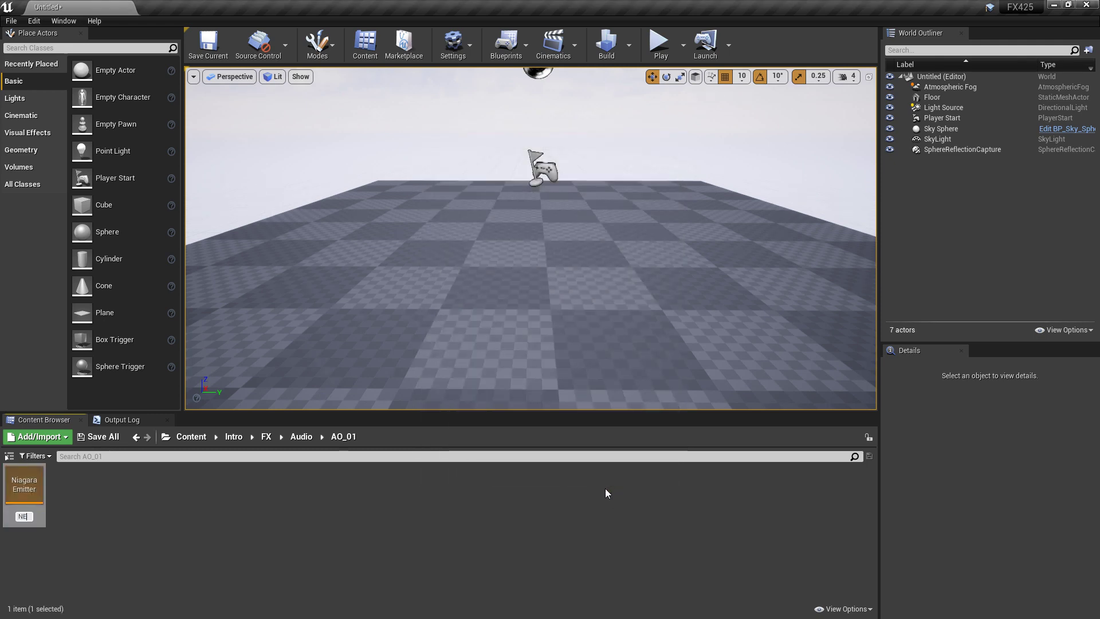
text(_AO_01)
key(Return)
double_click(24, 484)
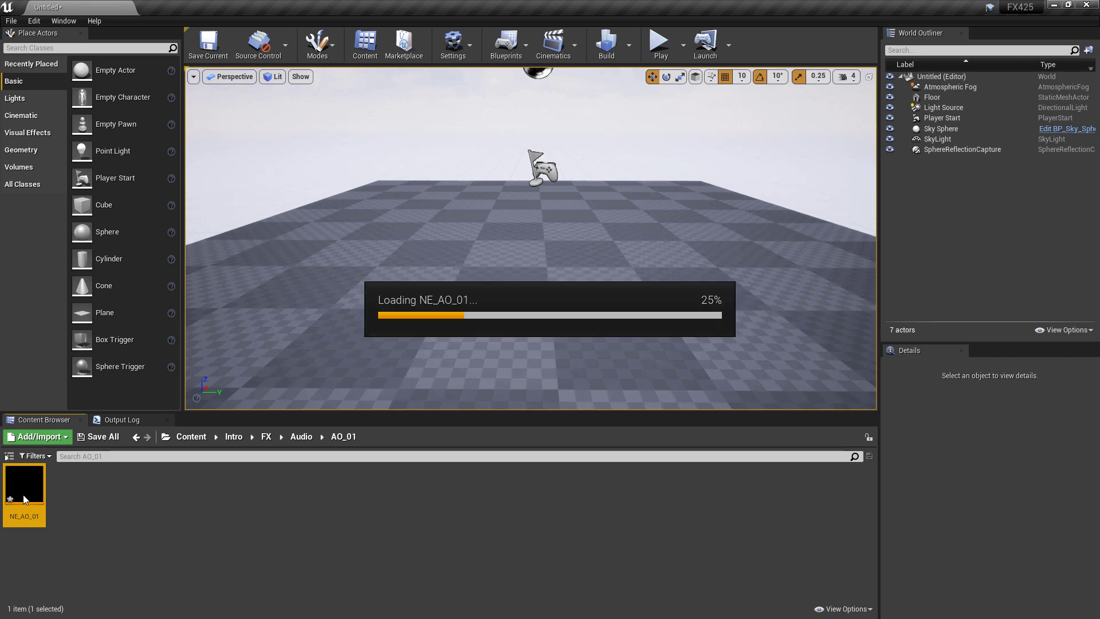
click(895, 191)
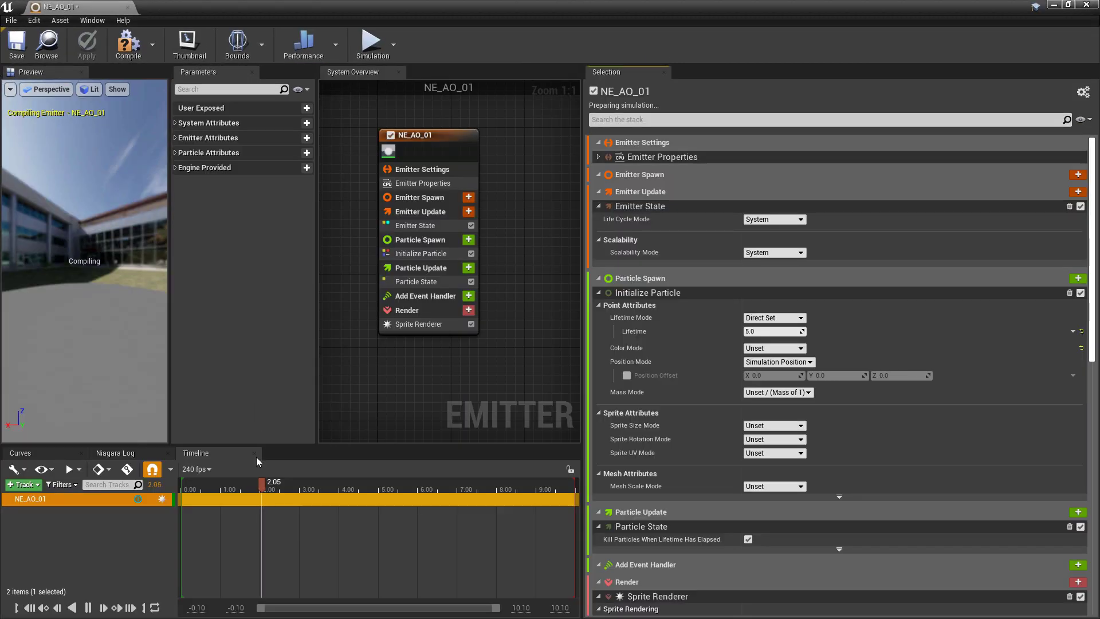
Add Spawn Burst Instantaneous to Emitter Spawn with a Spawn Count of 3.
click(468, 211)
text(spa)
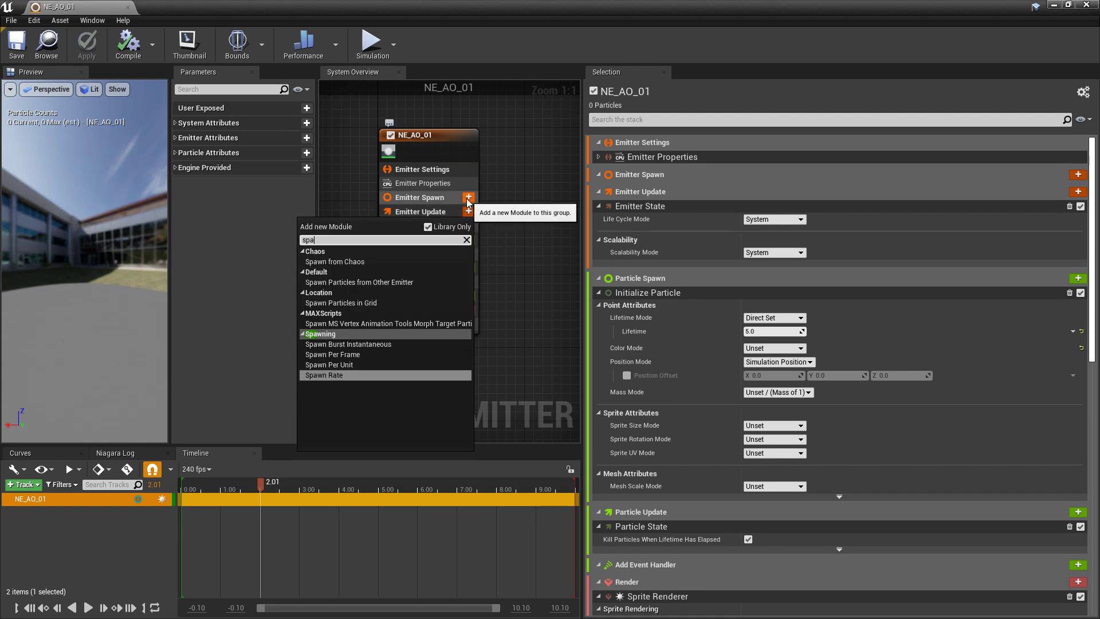
text(wn)
key(Up)
key(Up)
key(Up)
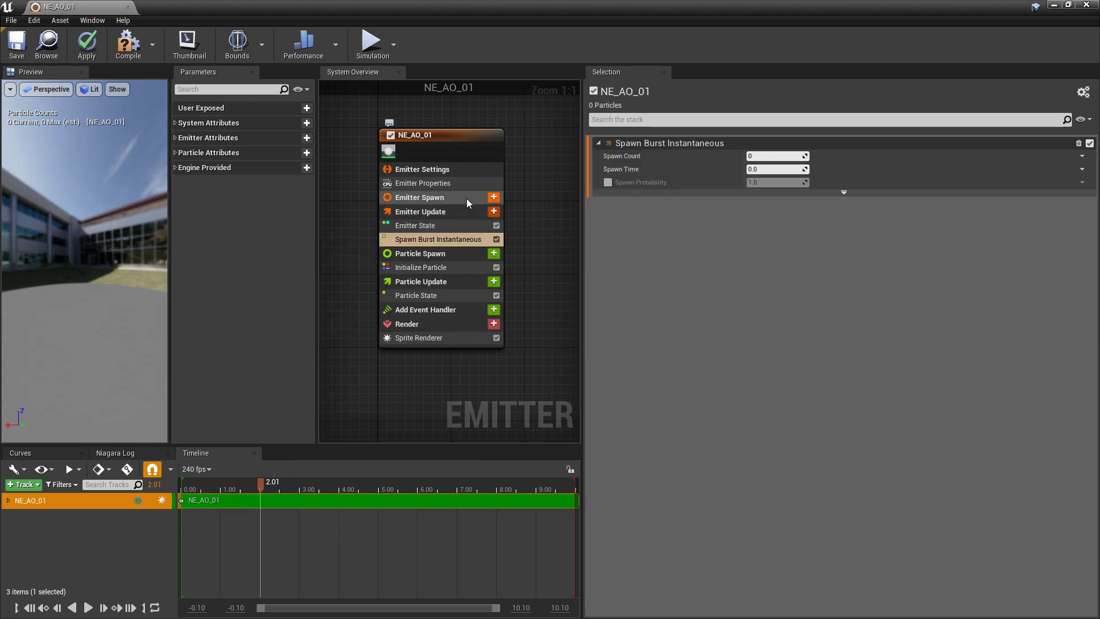
key(Return)
click(754, 155)
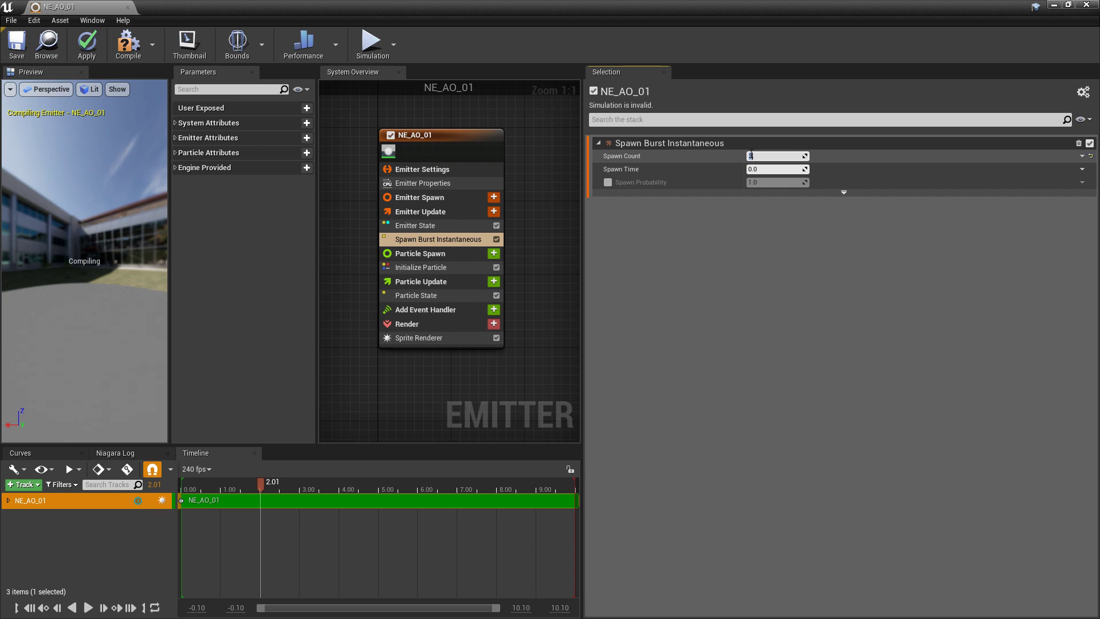
text(3)
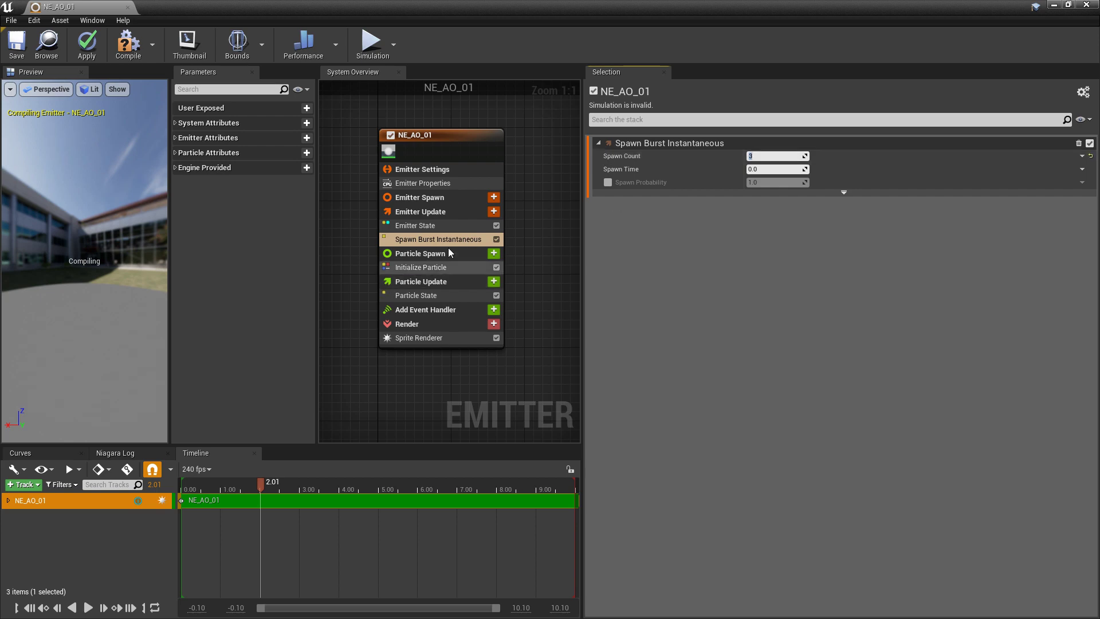
Add Sphere Location to Particle Spawn and save the emitter.
click(494, 254)
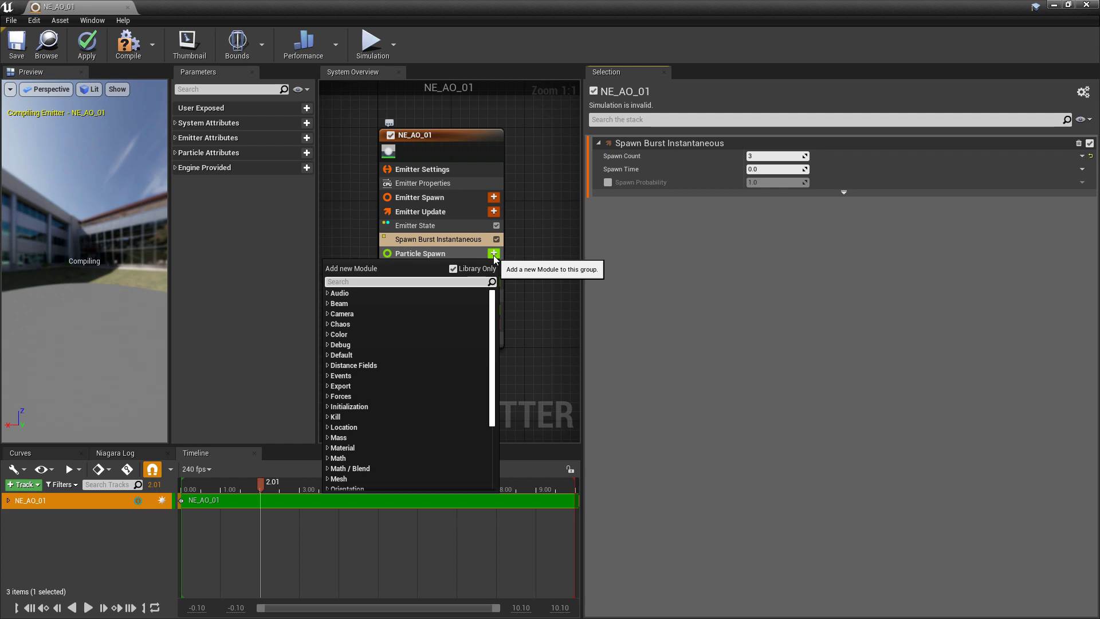
text(sphere)
key(Return)
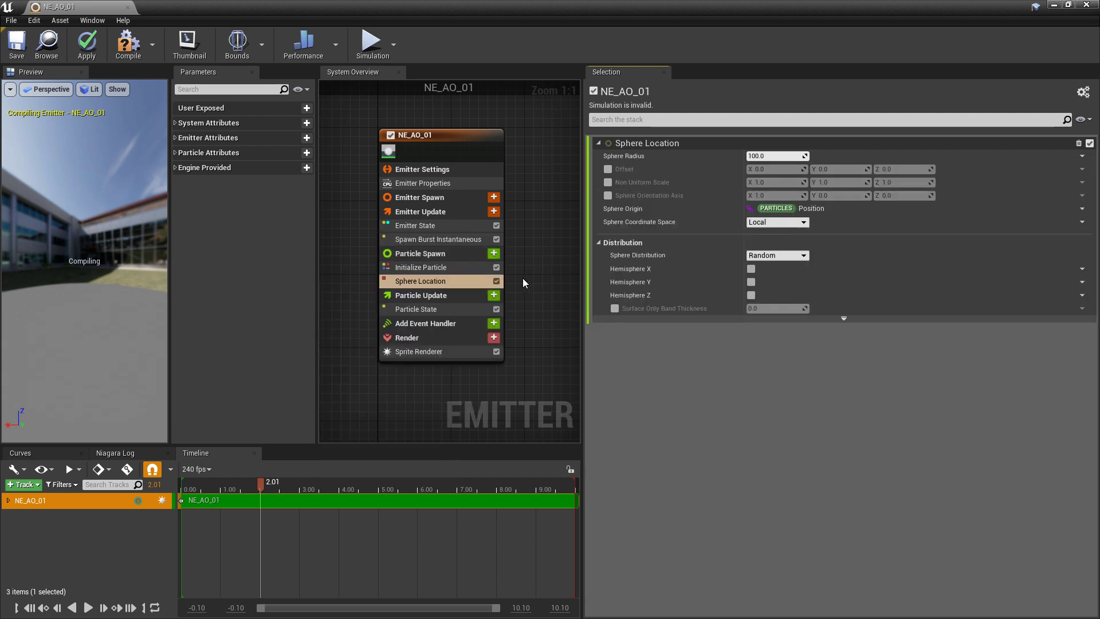
click(16, 45)
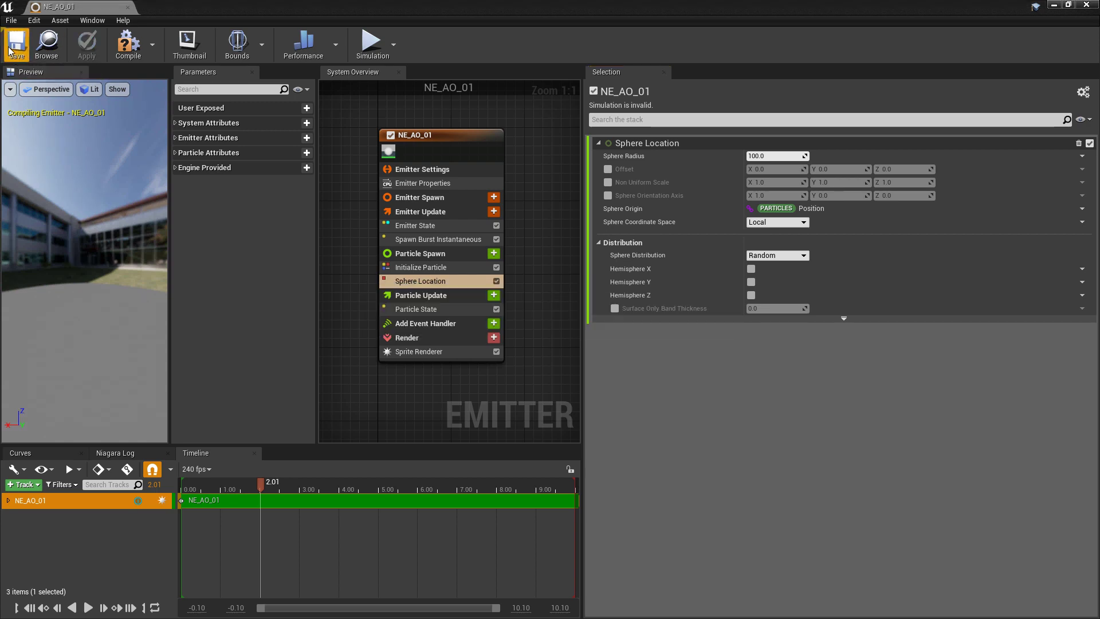
click(17, 45)
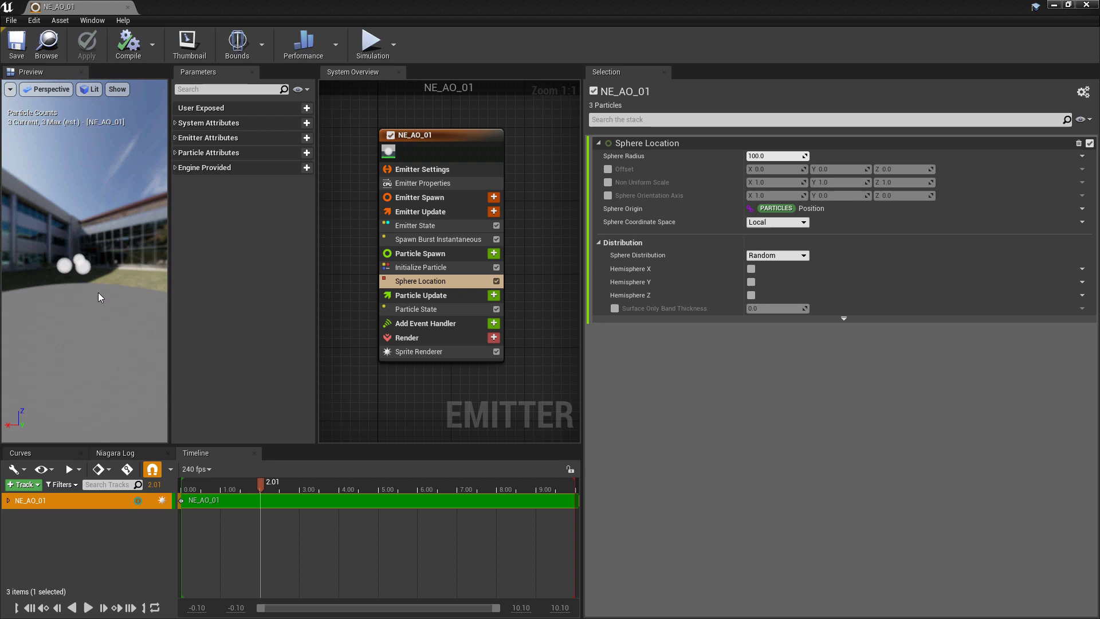
Add Add Velocity with Z -3.0 to Particle Update, plus its Solve Forces and Velocity dependency.
click(493, 295)
text(add)
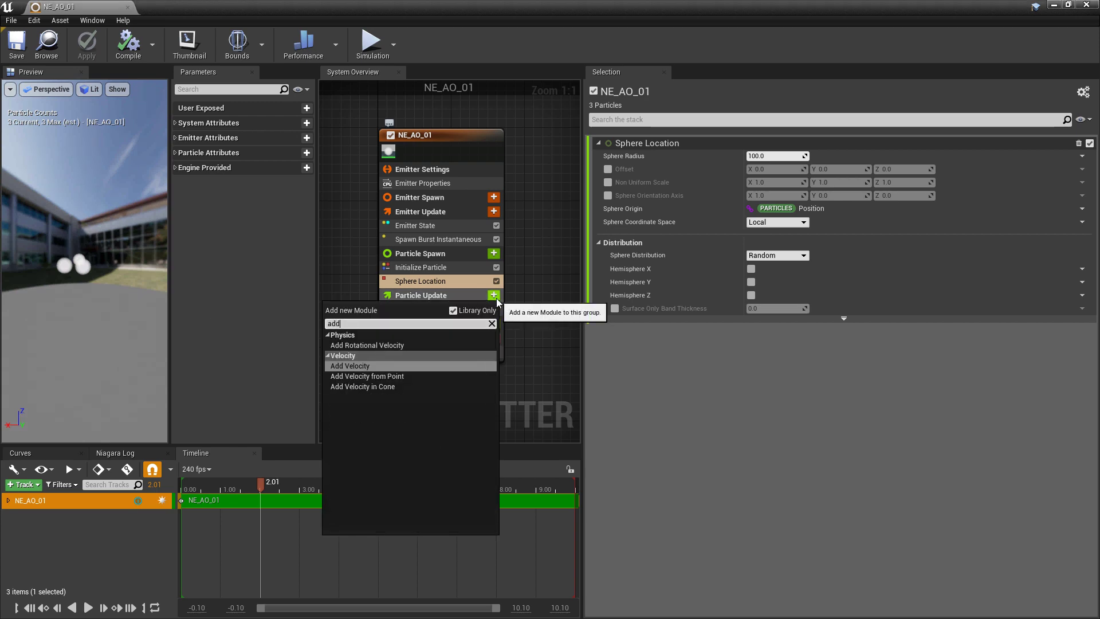
key(Return)
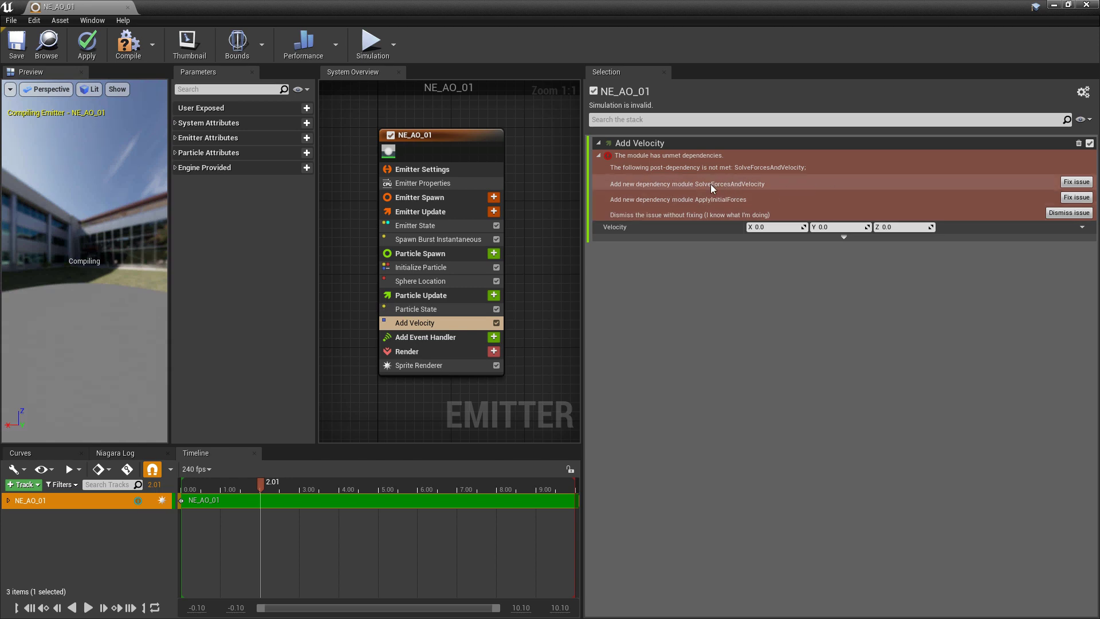
click(1069, 186)
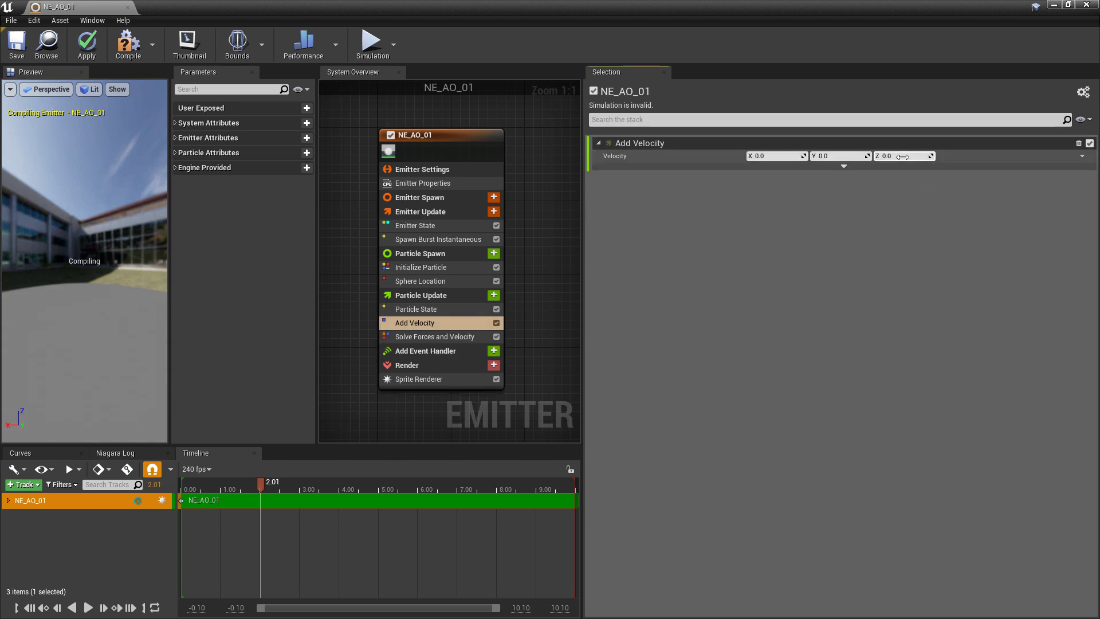
click(902, 156)
key(Return)
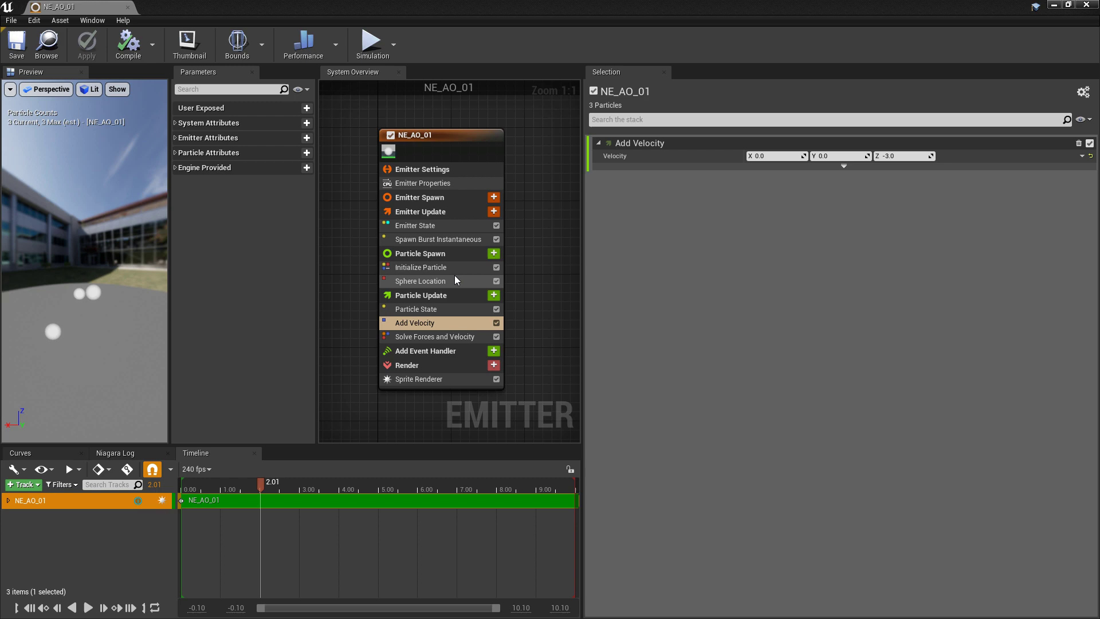
Set Initialize Particle's sprite size mode to Uniform with size 30.0 and save the emitter.
click(423, 268)
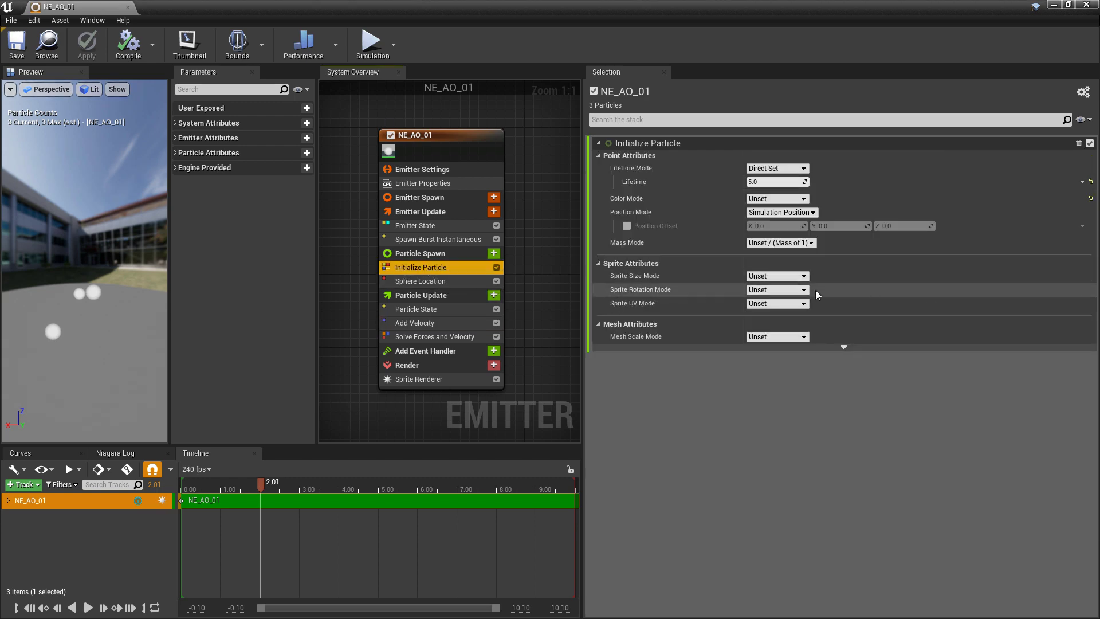
click(770, 276)
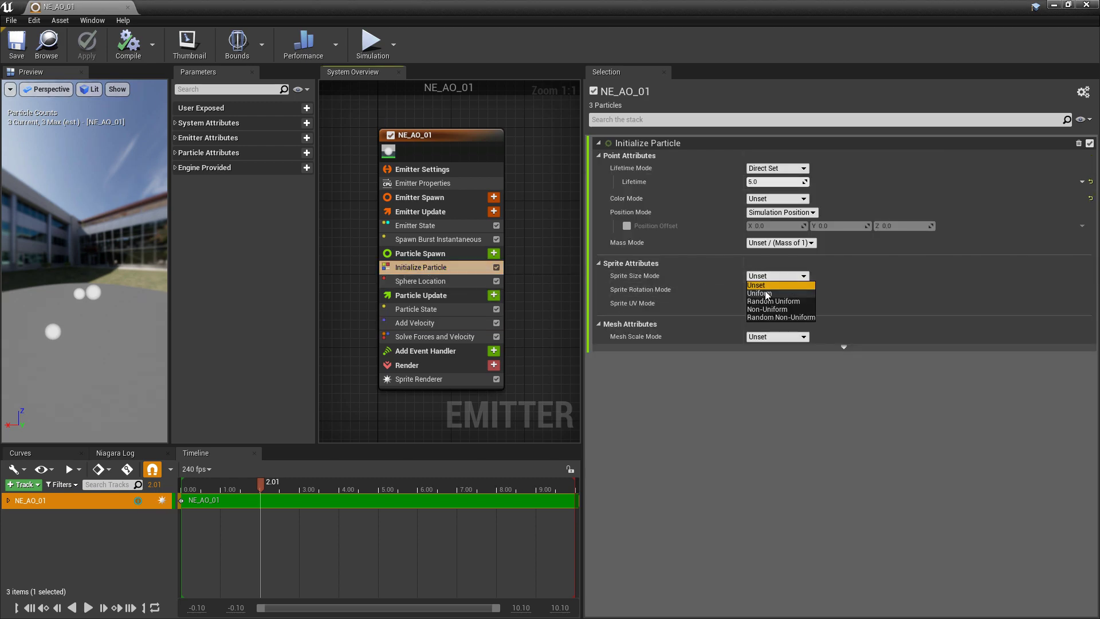
click(762, 293)
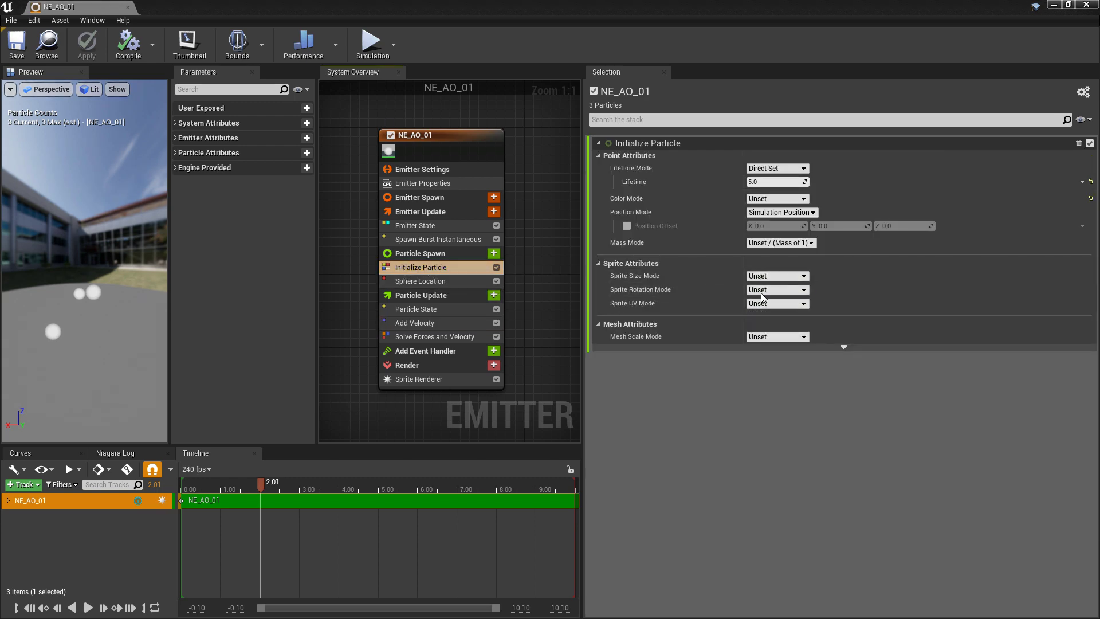
click(16, 49)
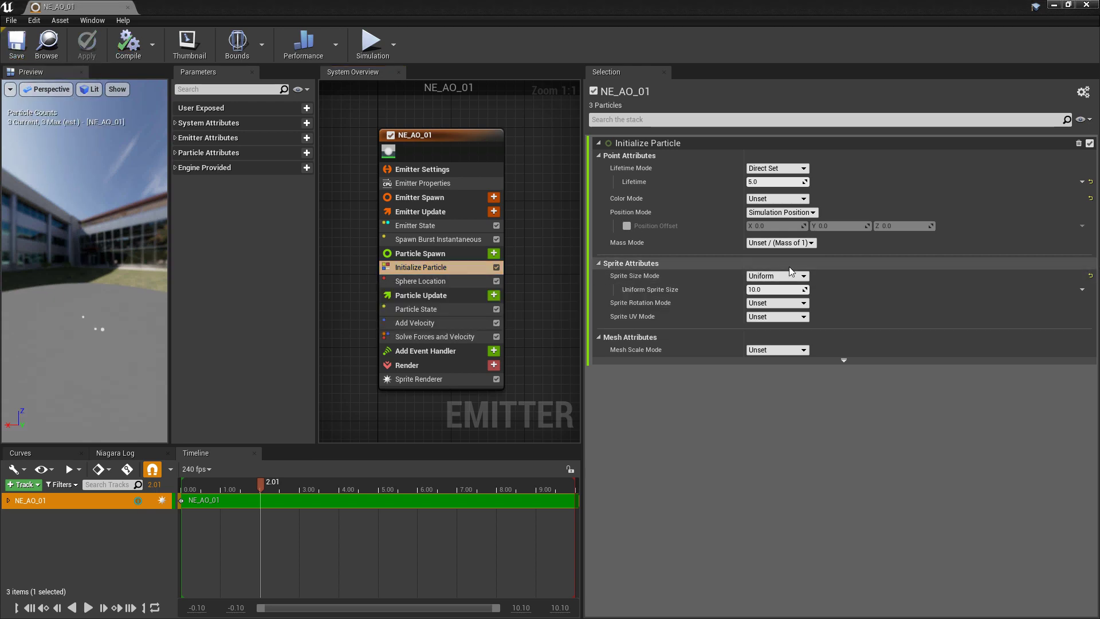
click(778, 290)
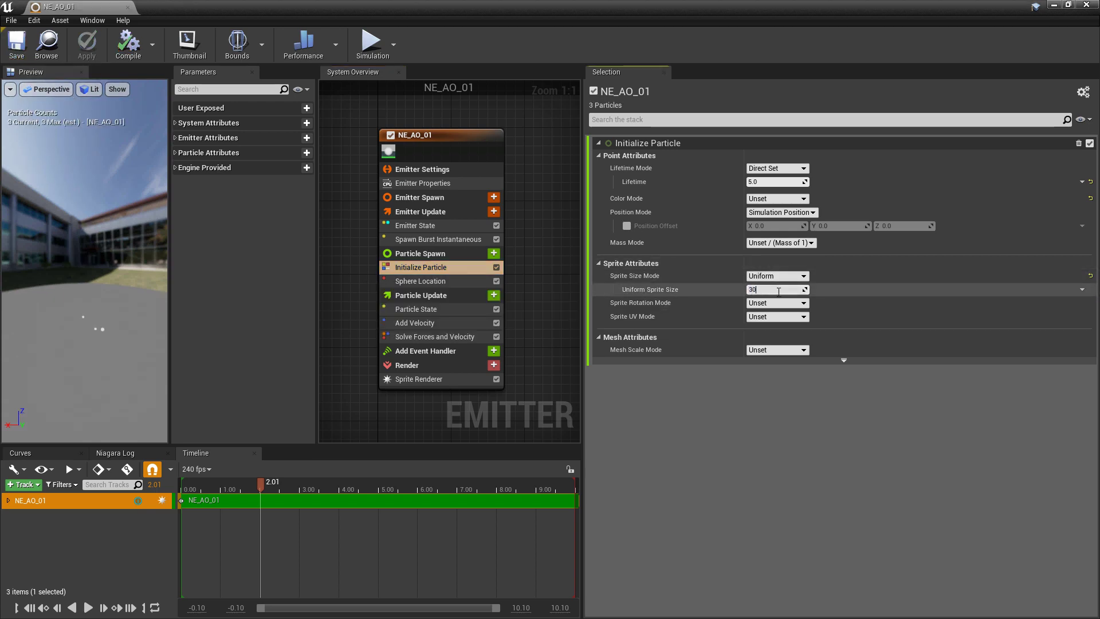
key(Return)
click(16, 48)
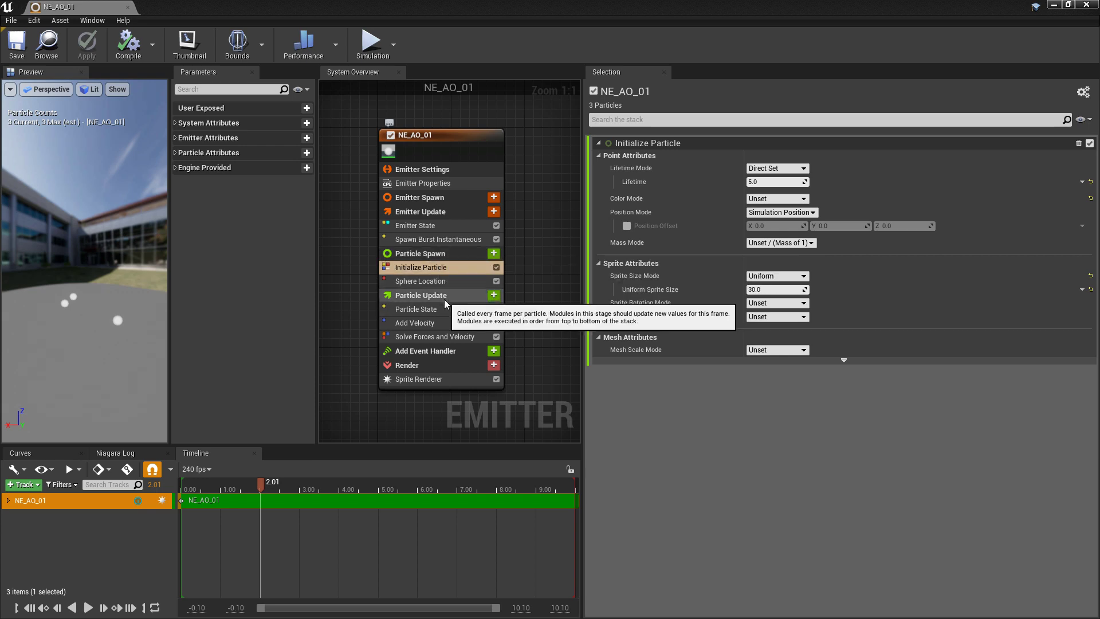
Add the Play Audio module from the Audio category to Particle Spawn.
click(493, 253)
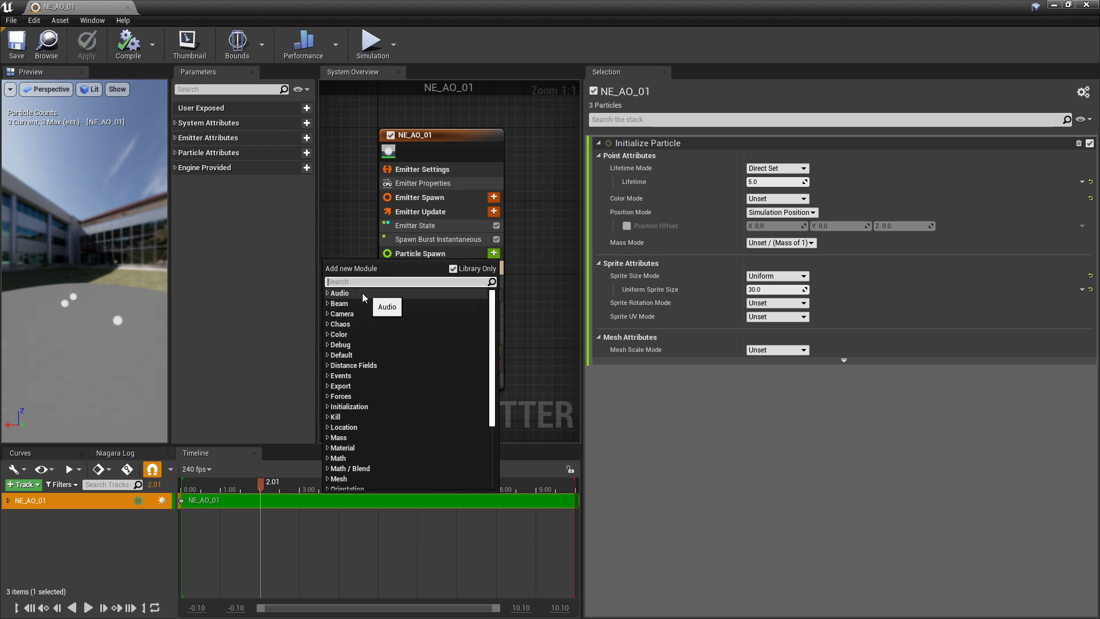
click(334, 294)
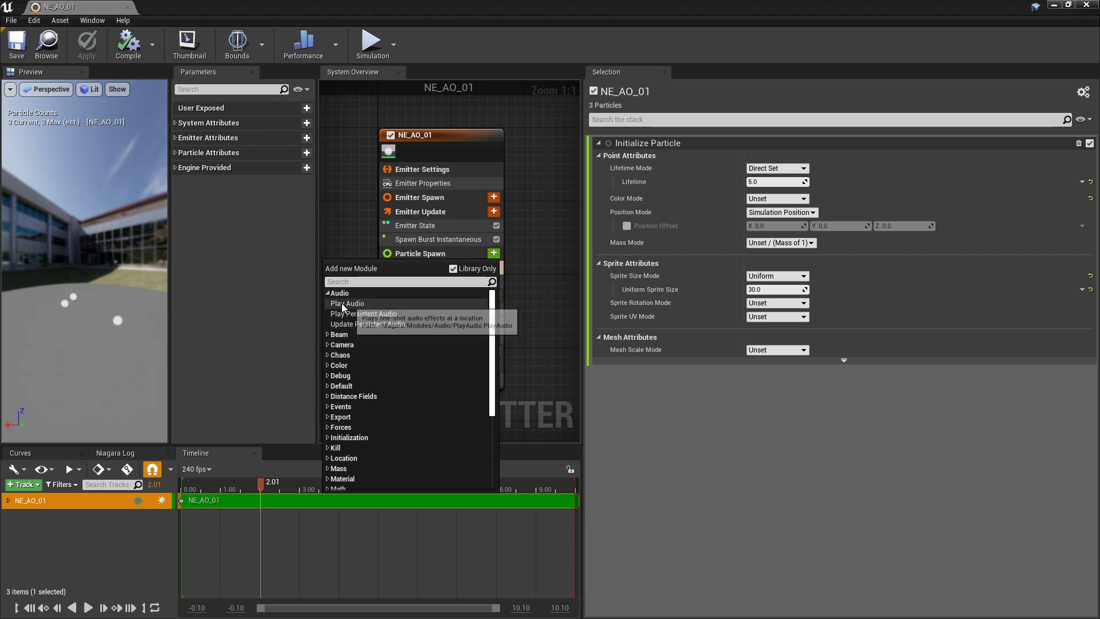
click(353, 306)
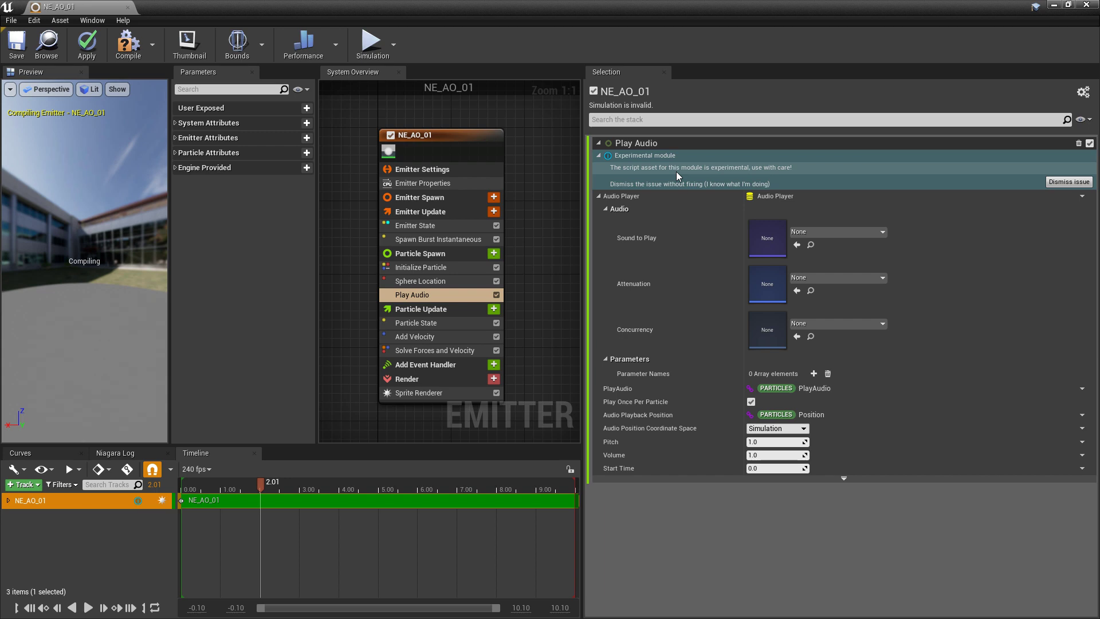
Dismiss Play Audio's experimental warning and leave Sound to Play set to None.
click(1056, 183)
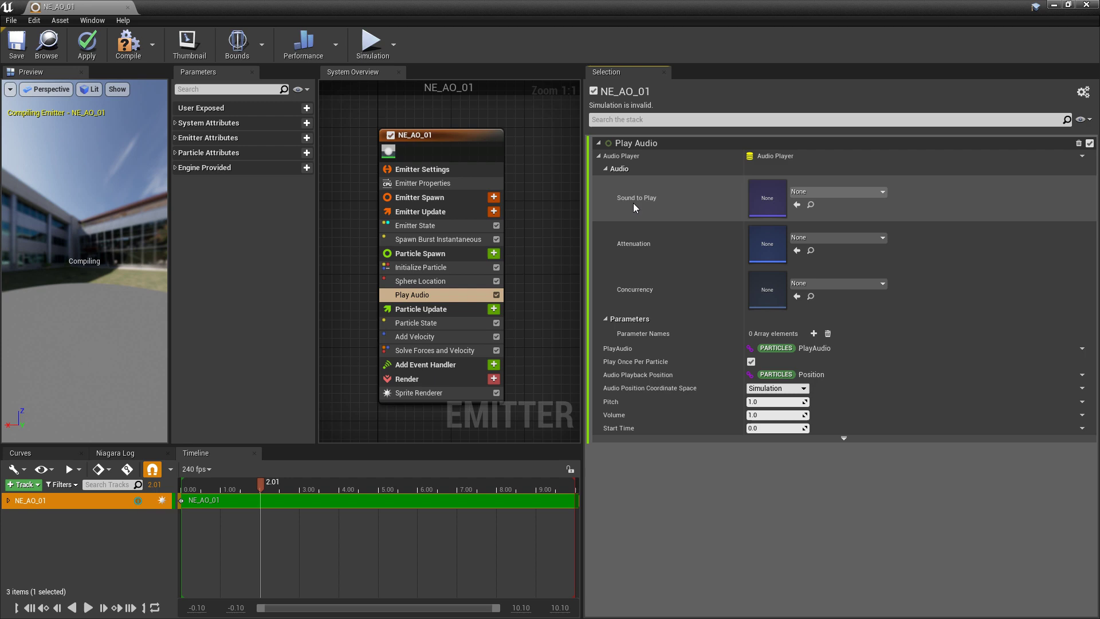
click(842, 191)
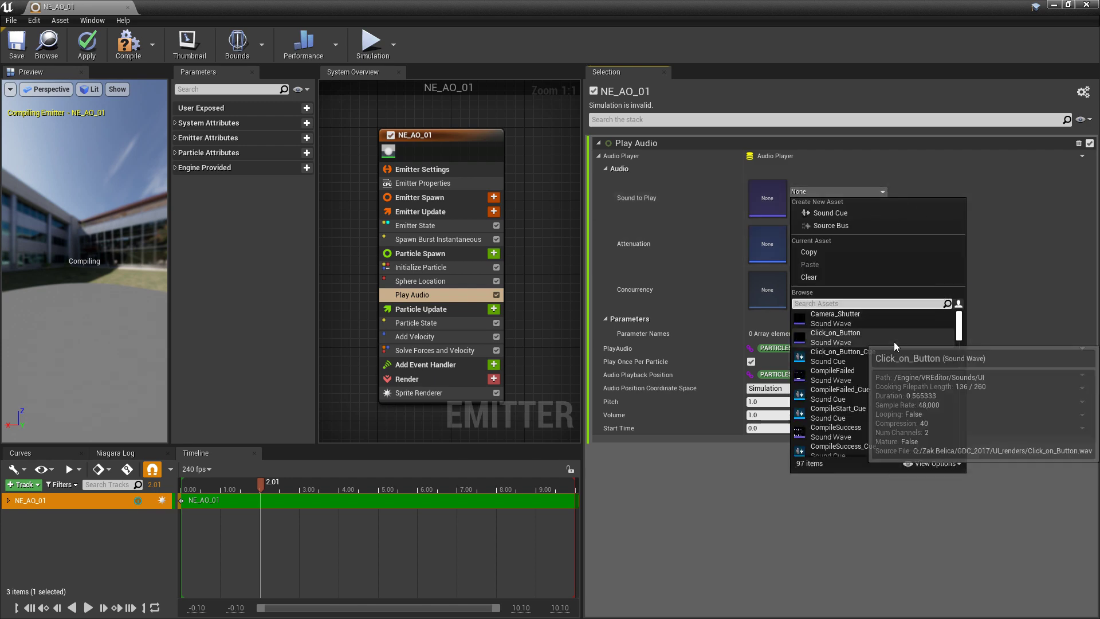
click(628, 251)
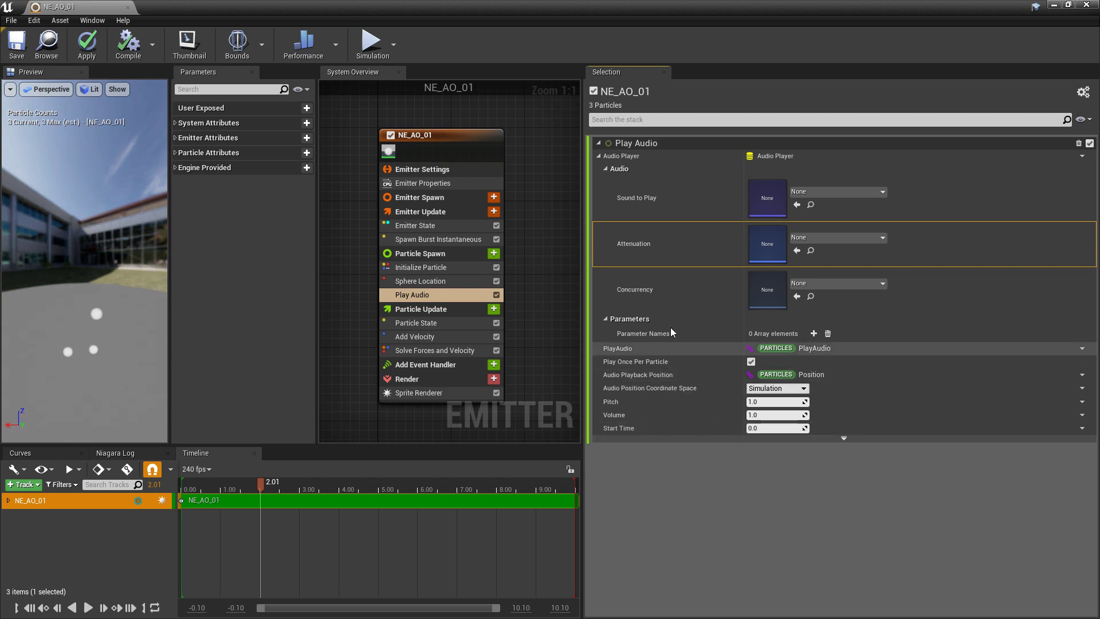
Set Play Audio's Sound to Play to CompileStart_Cue.
click(827, 193)
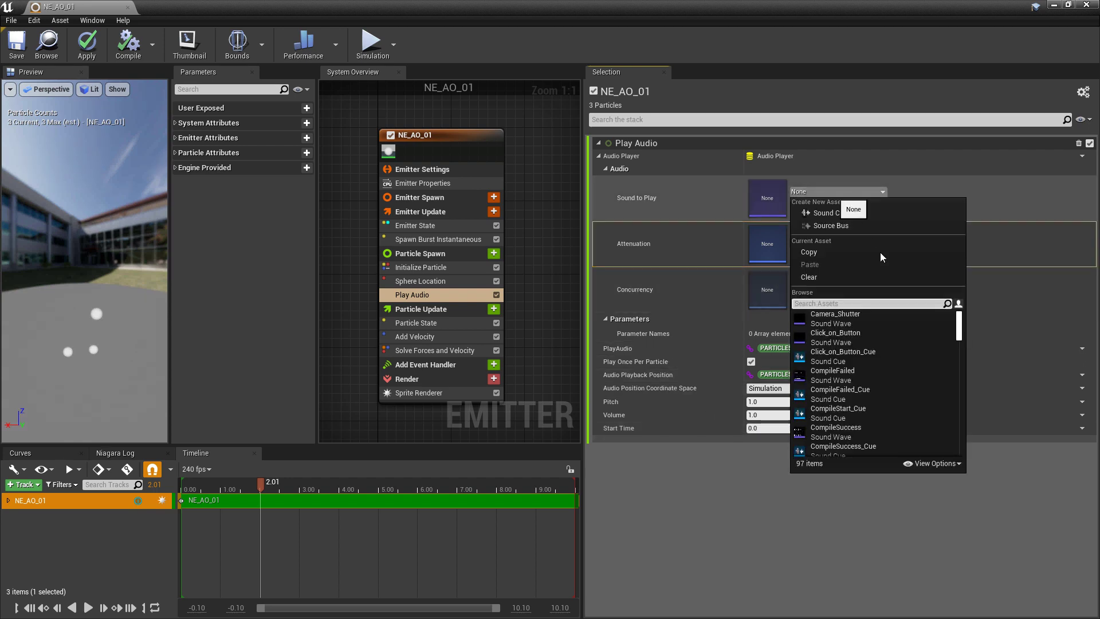
click(857, 422)
click(14, 54)
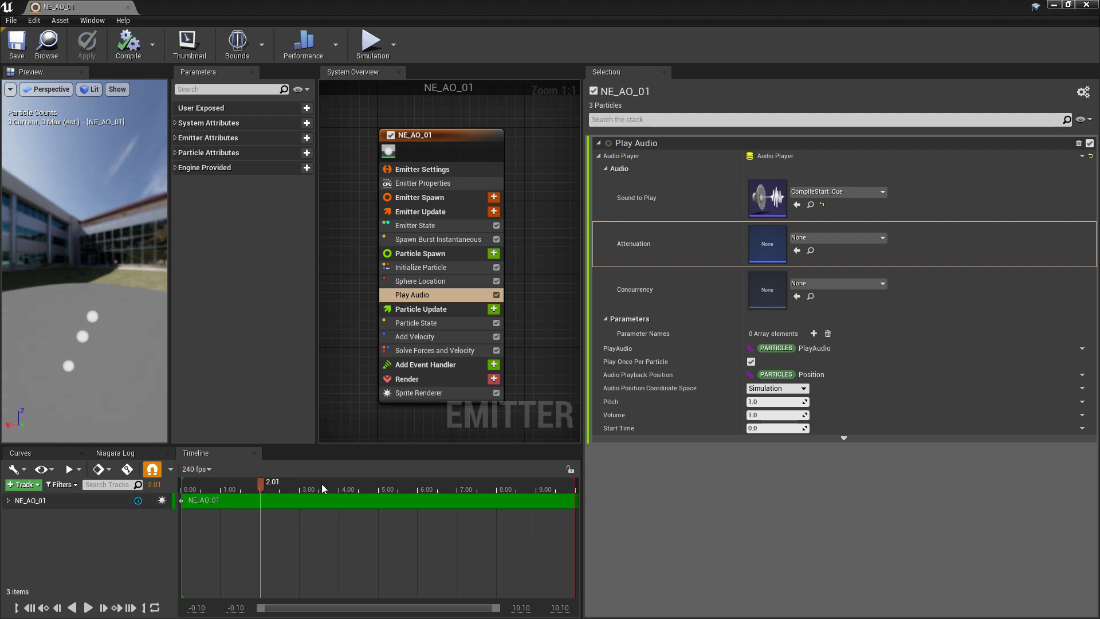
Preview the particle playback, save the emitter, and return to the level editor.
drag(257, 491, 197, 488)
key(space)
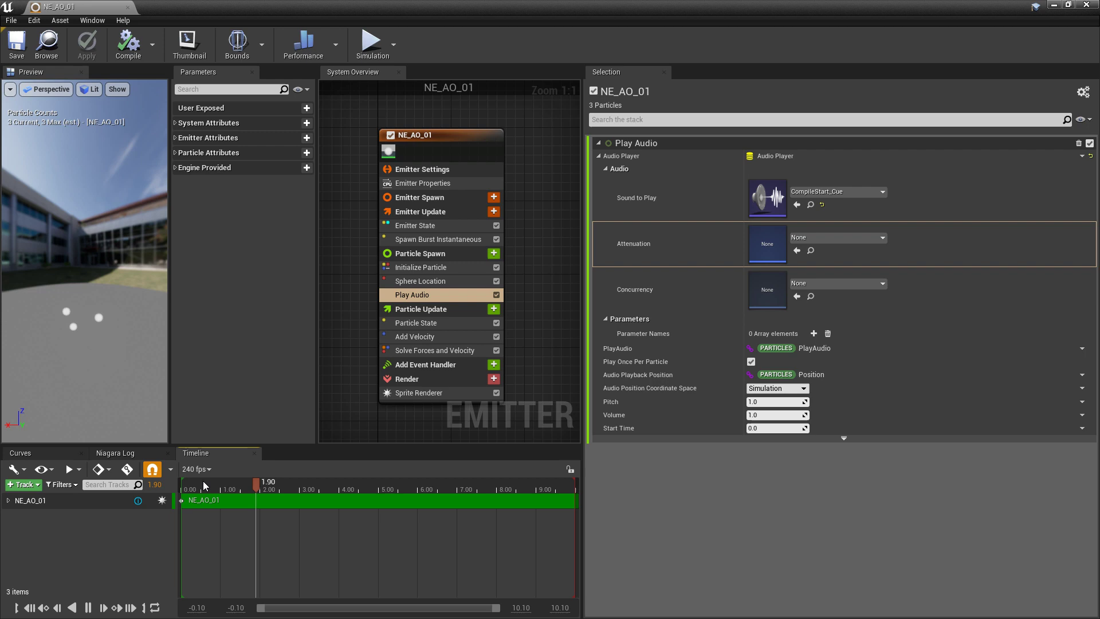
key(space)
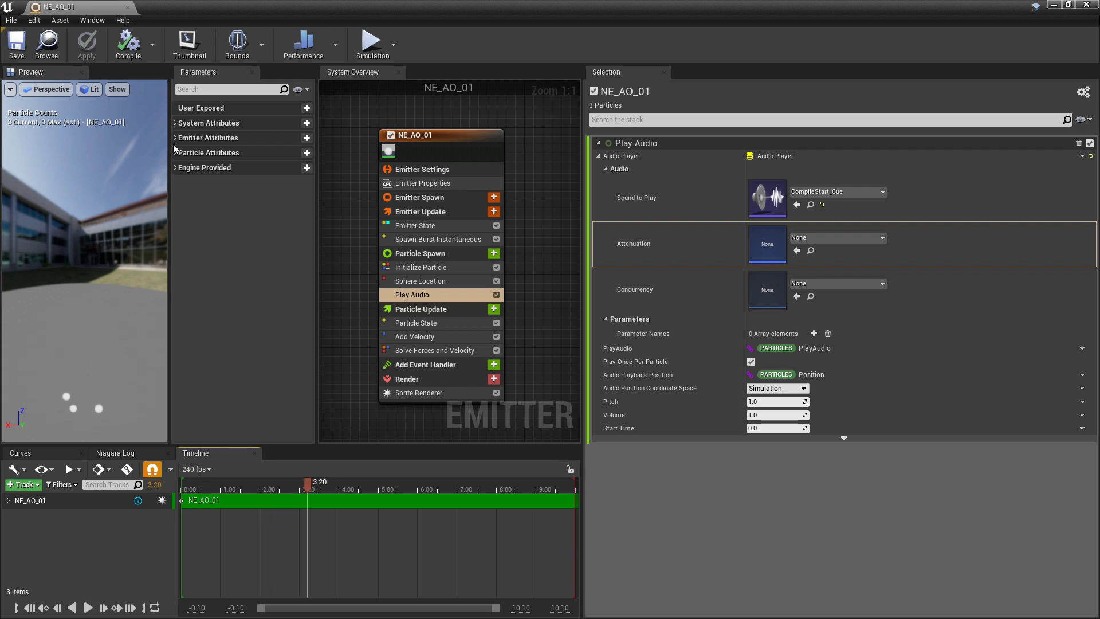
click(22, 54)
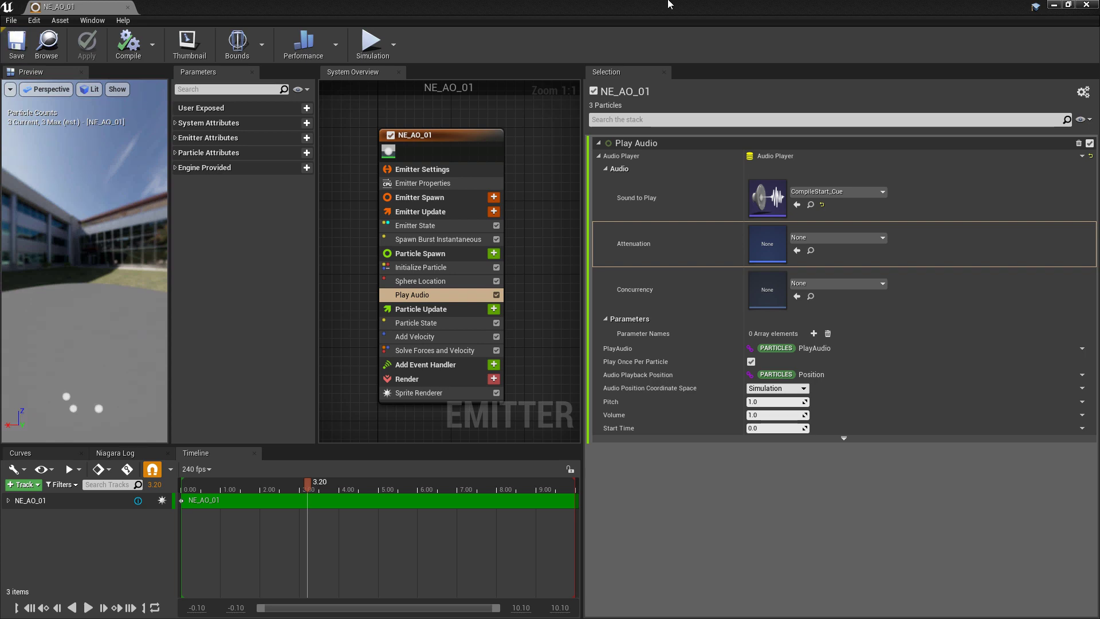
click(1052, 6)
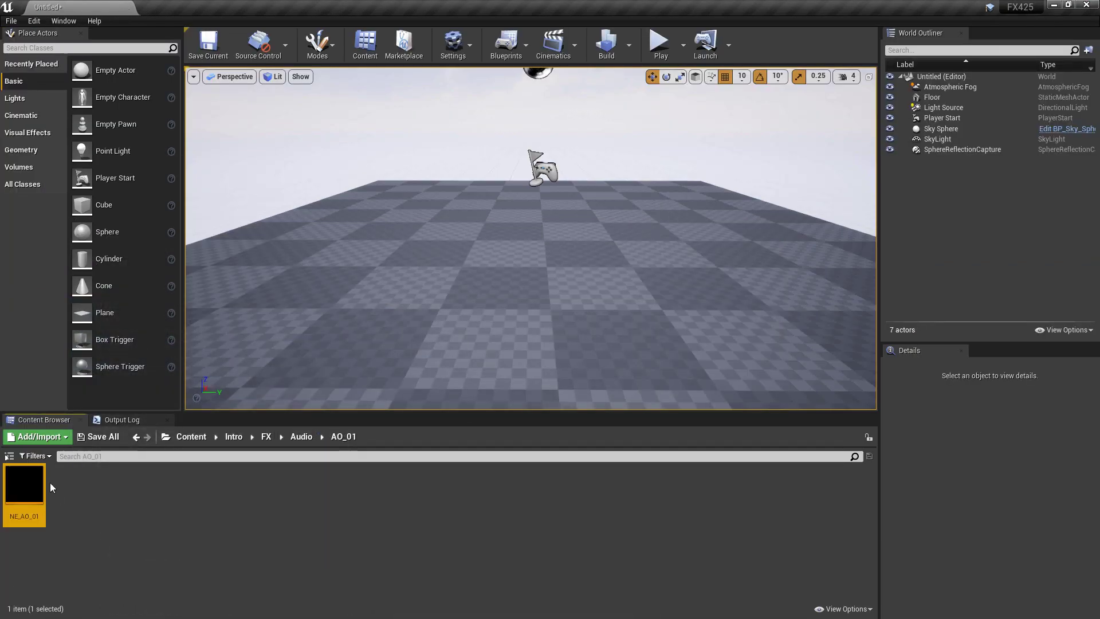
right_click(29, 484)
Create Niagara system NS_AO_01 from NE_AO_01 and drag it into the level viewport.
click(105, 189)
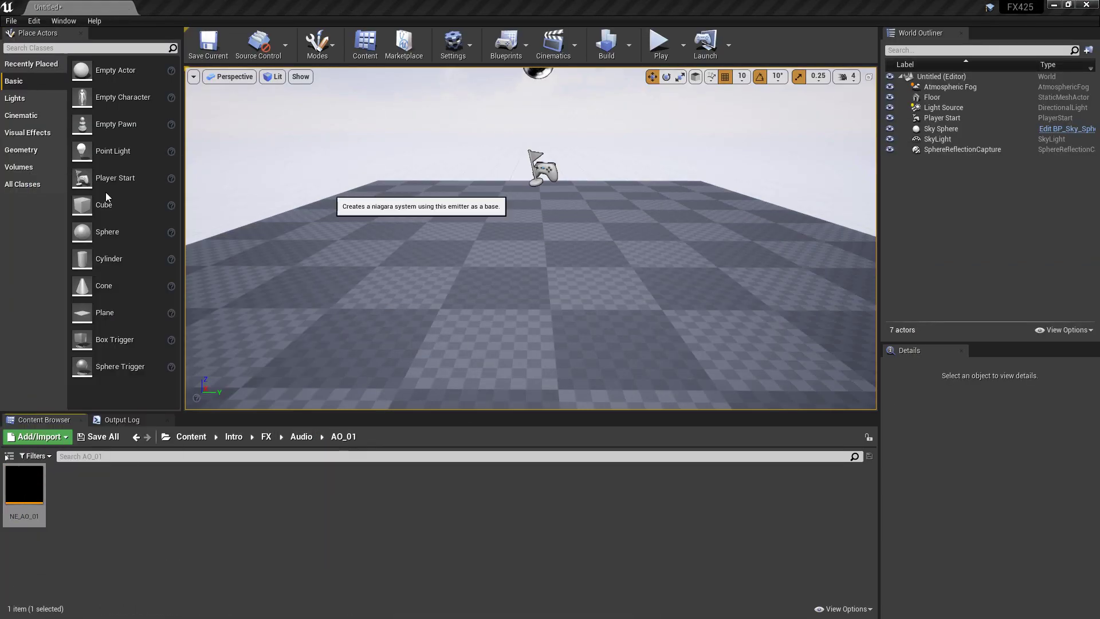
text(NE_AO_01)
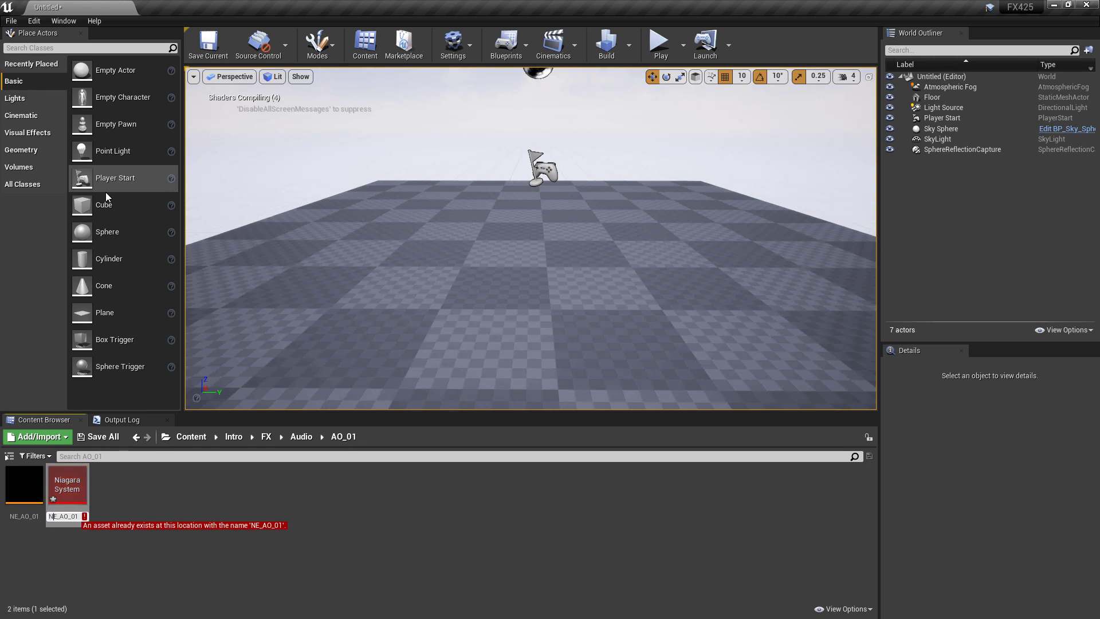
key(BackSpace)
text(S)
key(Return)
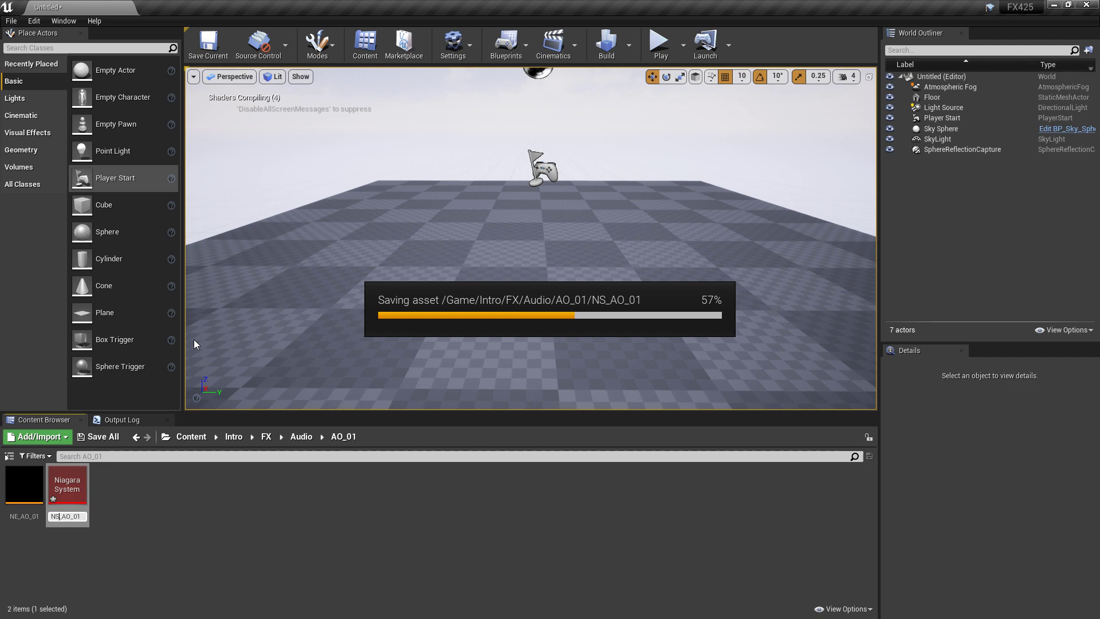
drag(84, 487, 537, 80)
right_drag(488, 240, 494, 237)
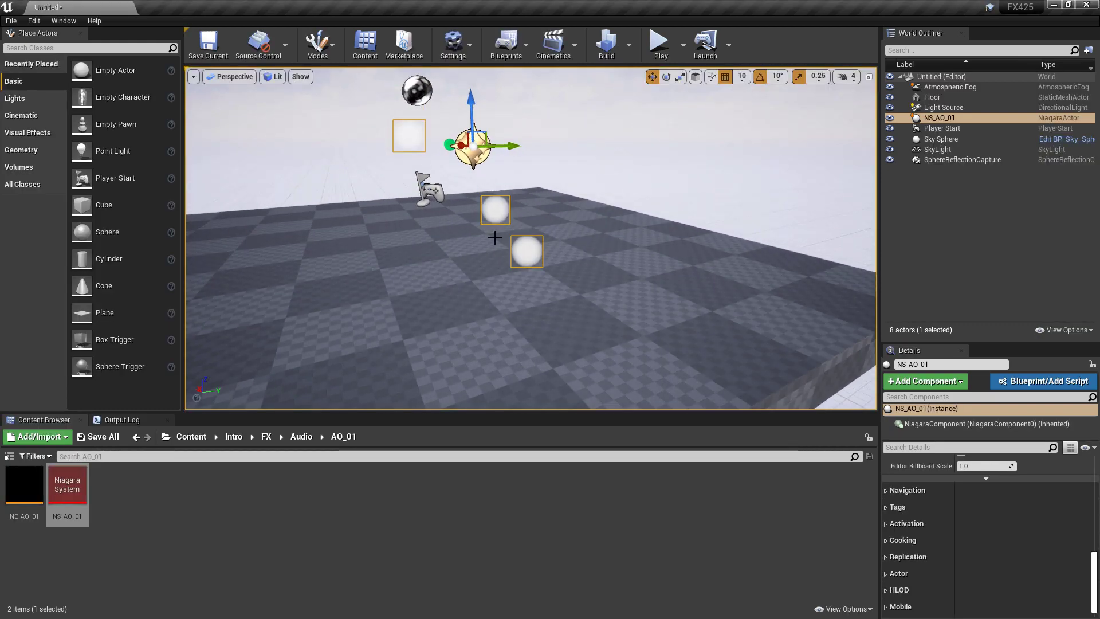
Insert a Set PlayAudio module set to true above Play Audio in Particle Spawn, then save.
double_click(35, 519)
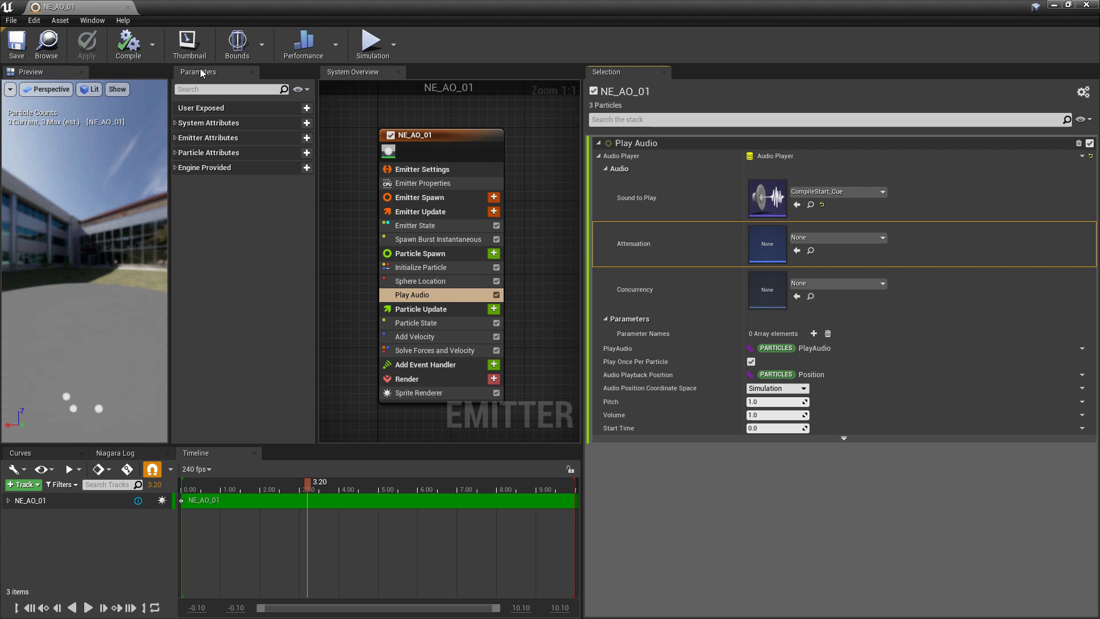
click(176, 153)
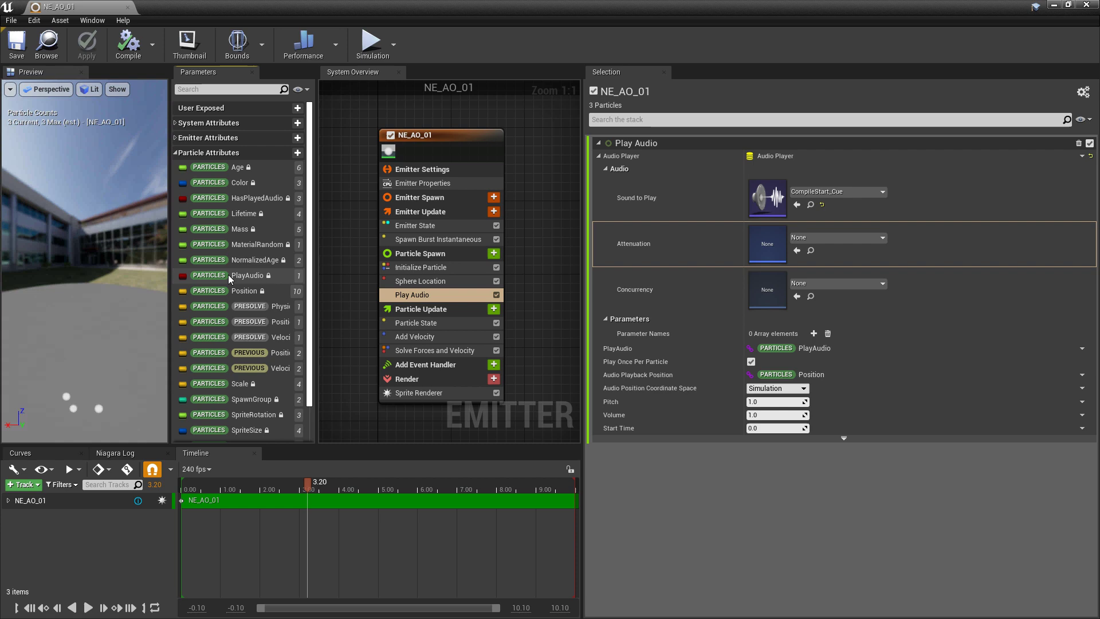
drag(229, 274, 308, 293)
drag(413, 294, 425, 290)
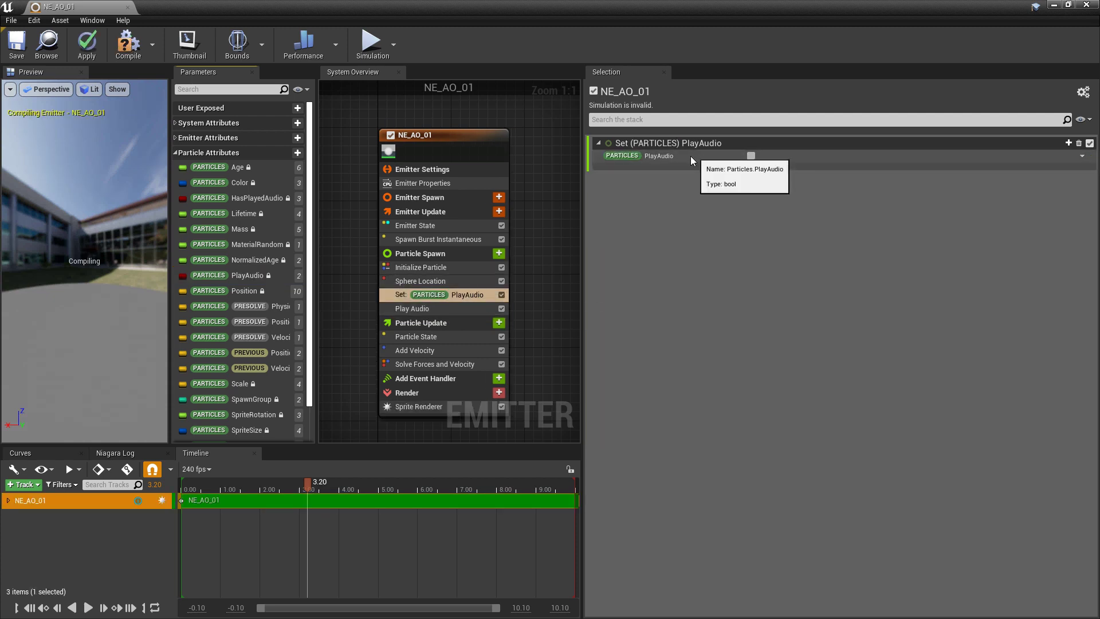
click(750, 156)
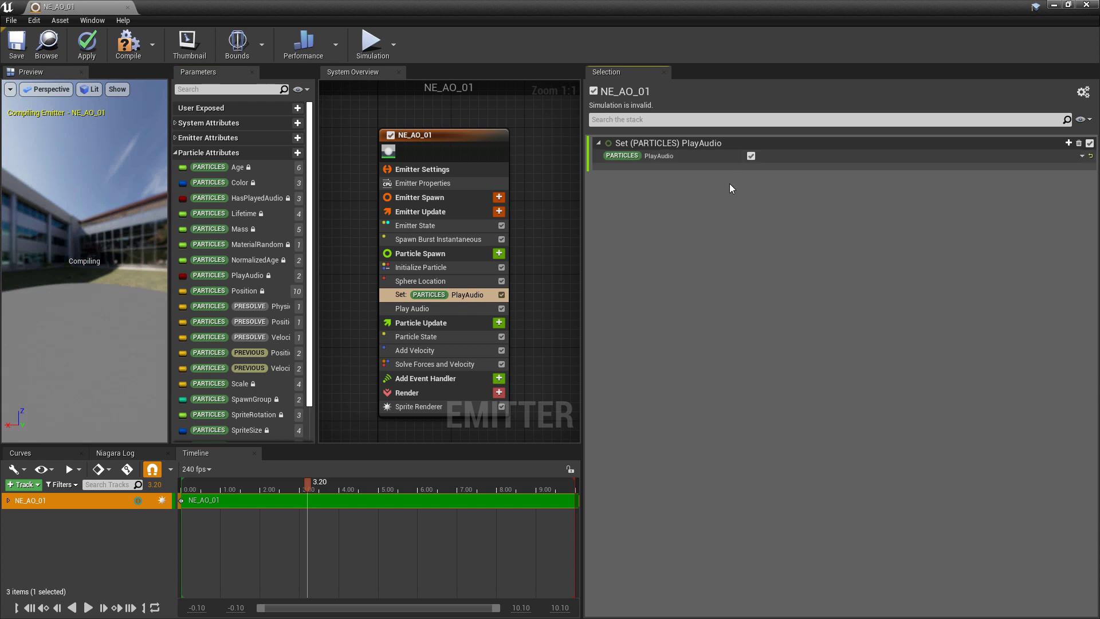
click(9, 42)
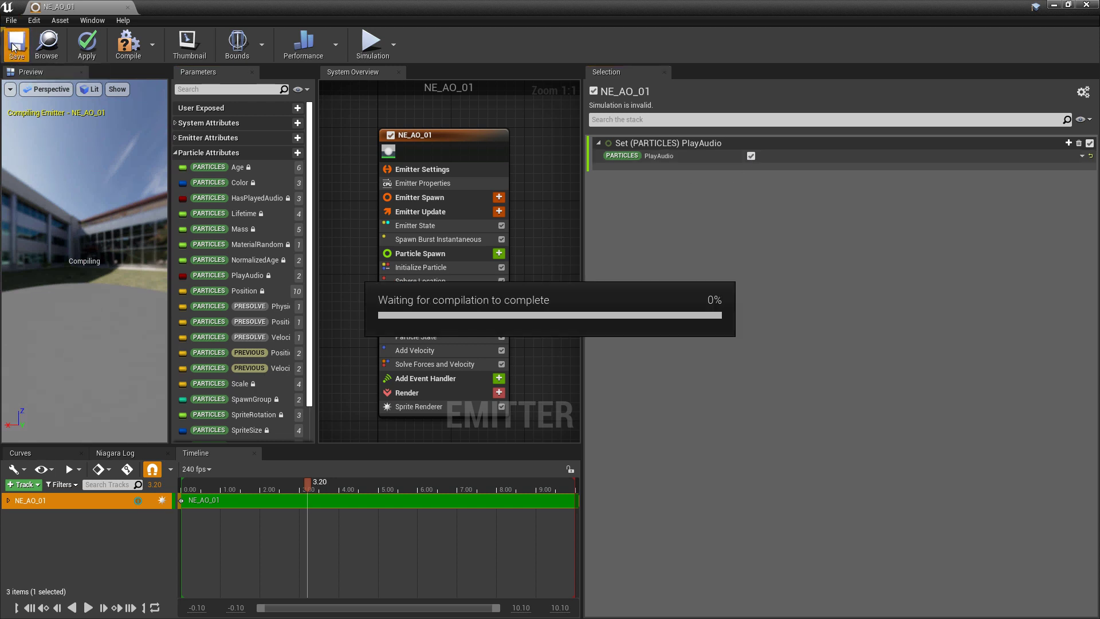
Open the NS_AO_01 system, save it, and close its editor.
click(1052, 6)
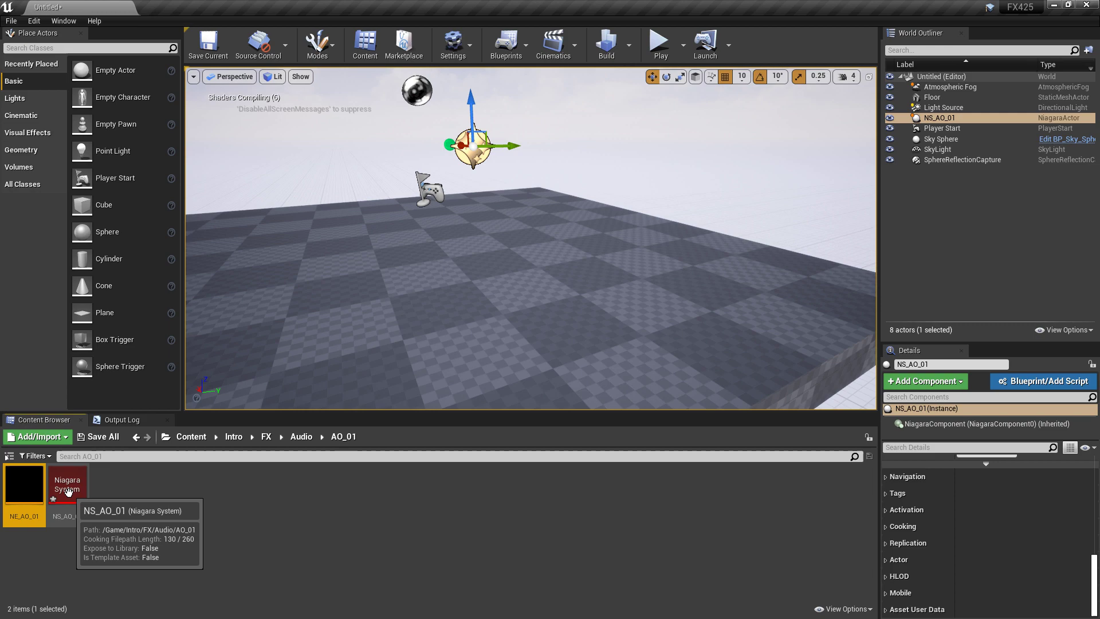
double_click(73, 506)
click(16, 43)
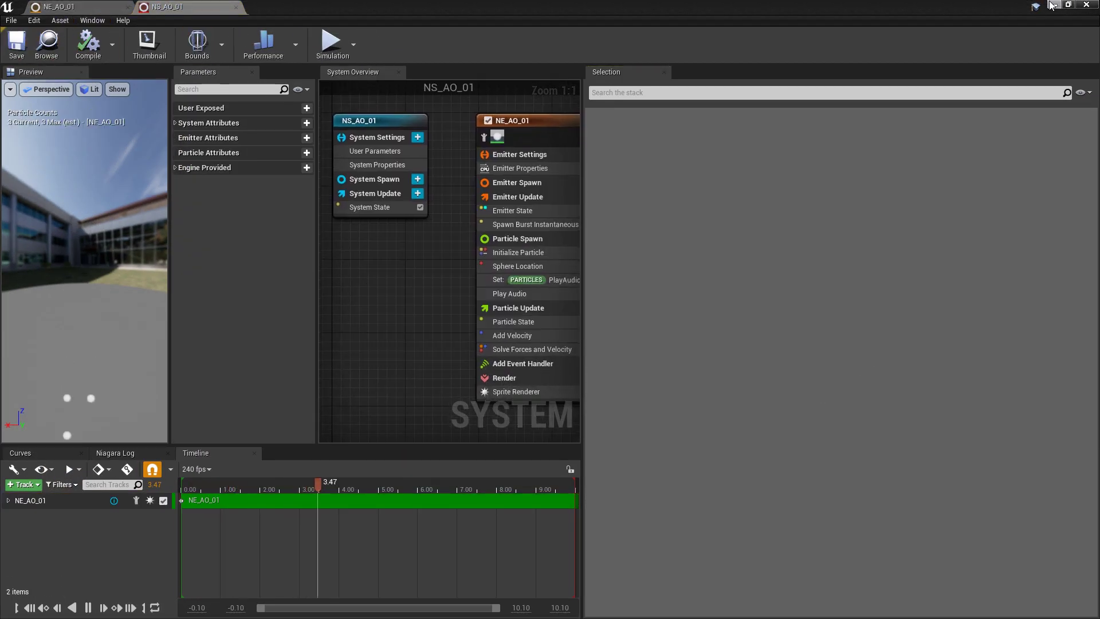
click(1090, 5)
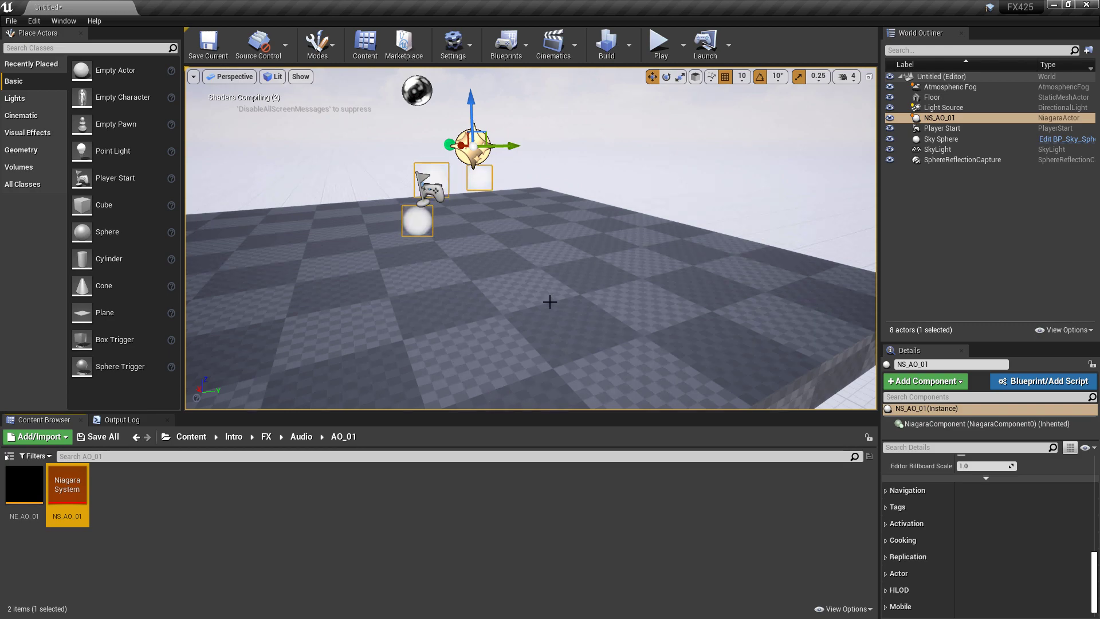
In NE_AO_01, switch the Set PlayAudio value to false and apply the change.
double_click(32, 498)
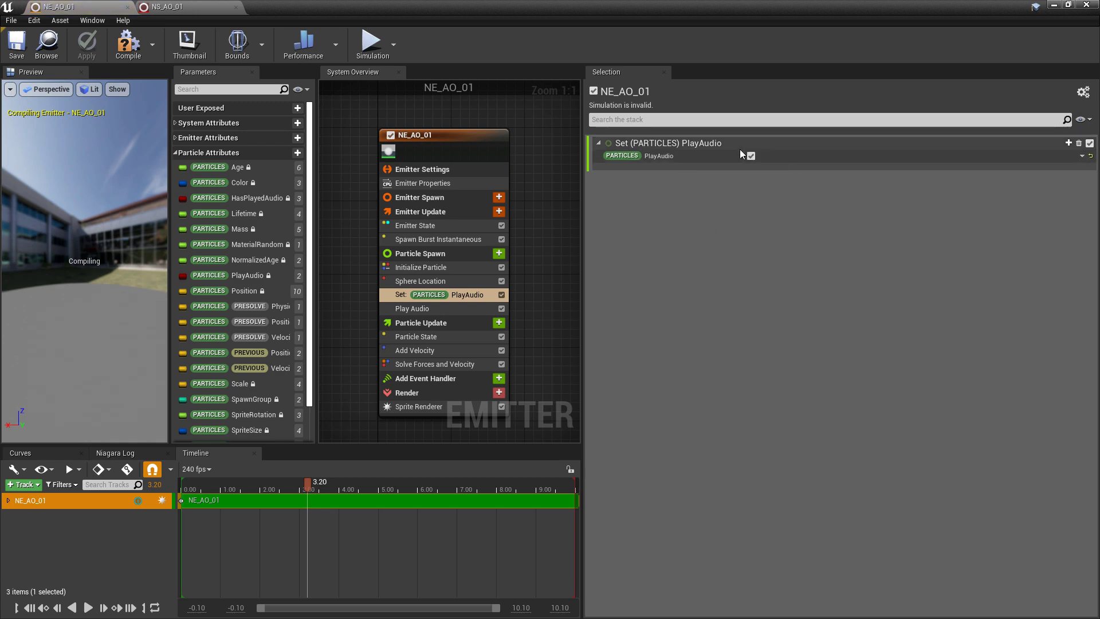
click(750, 155)
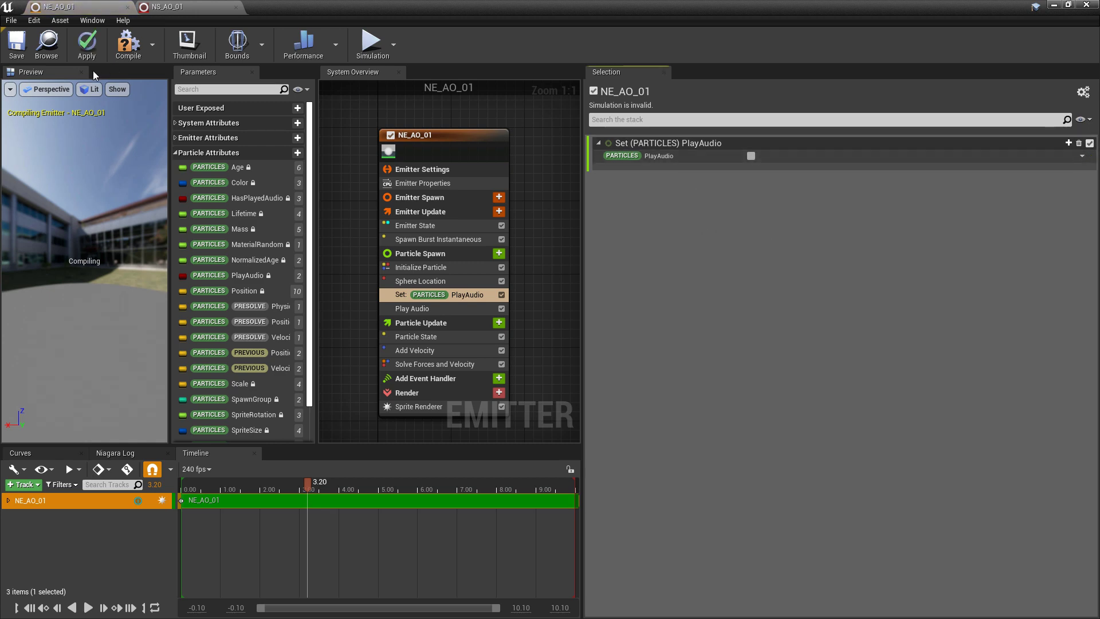
click(16, 45)
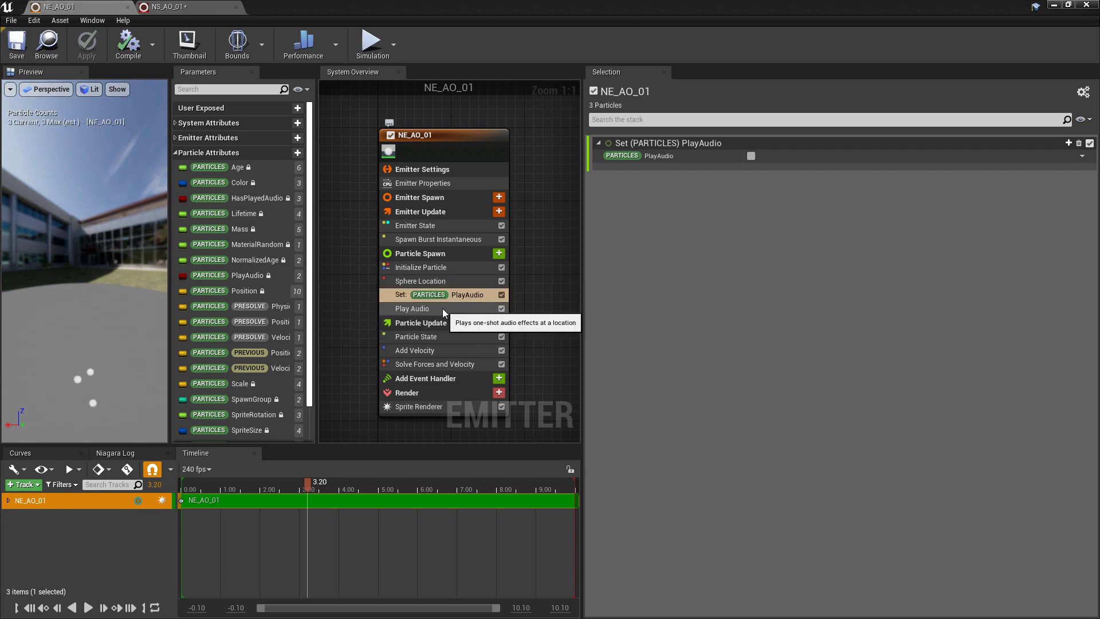
Add a Collision module to the NE_AO_01 Particle Update stack.
click(424, 308)
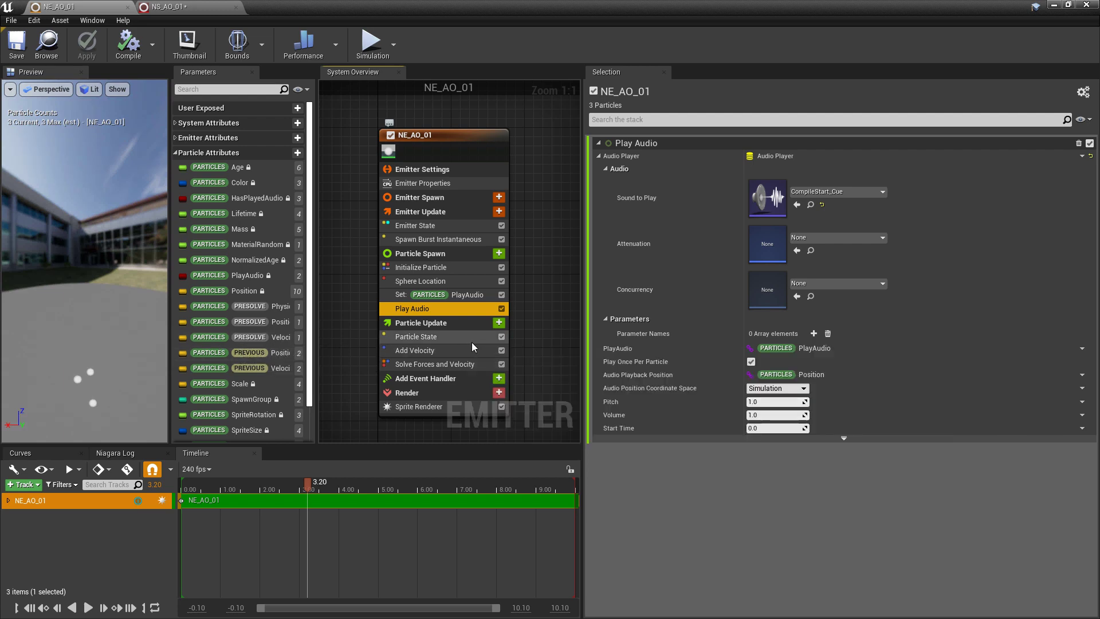
click(496, 323)
text(col)
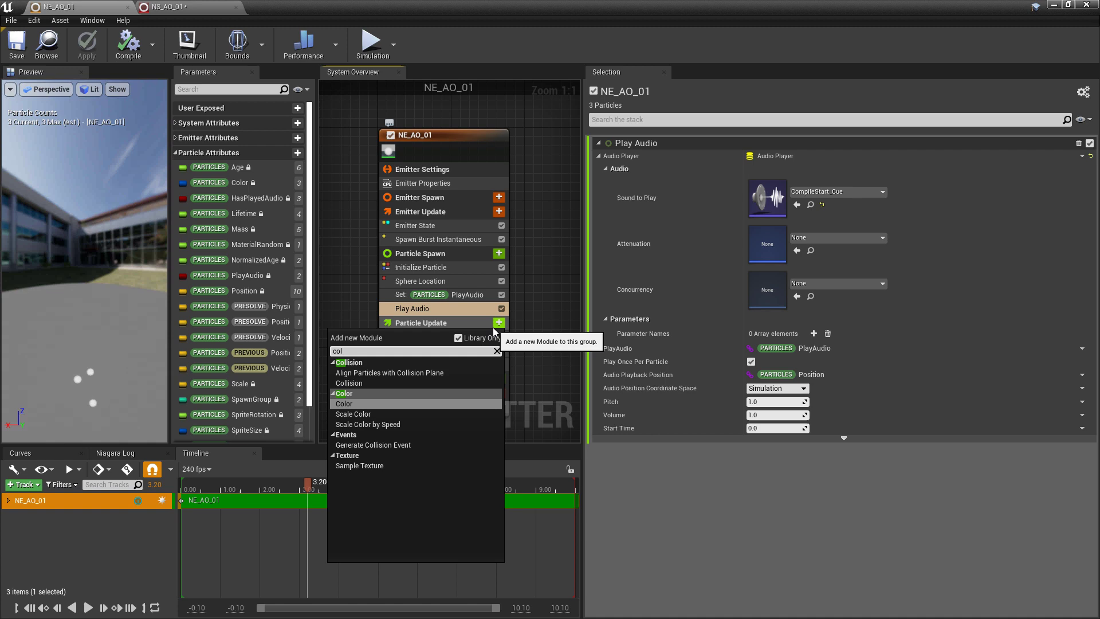
key(Up)
key(Return)
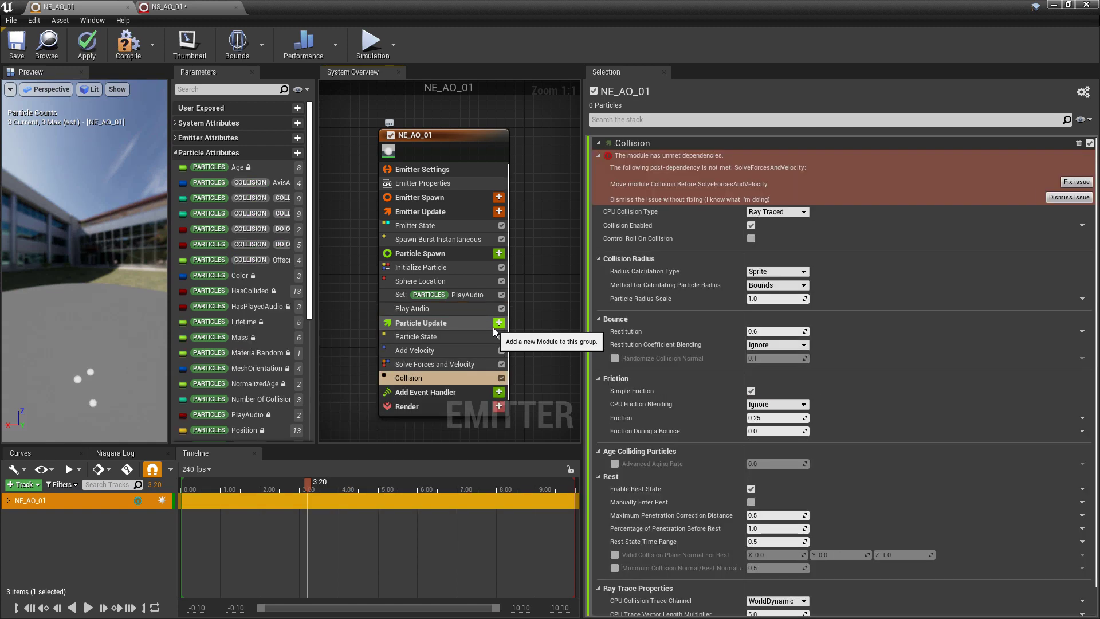
Move Collision above Solve Forces and Velocity, with Play Audio directly below Collision.
drag(418, 378, 421, 356)
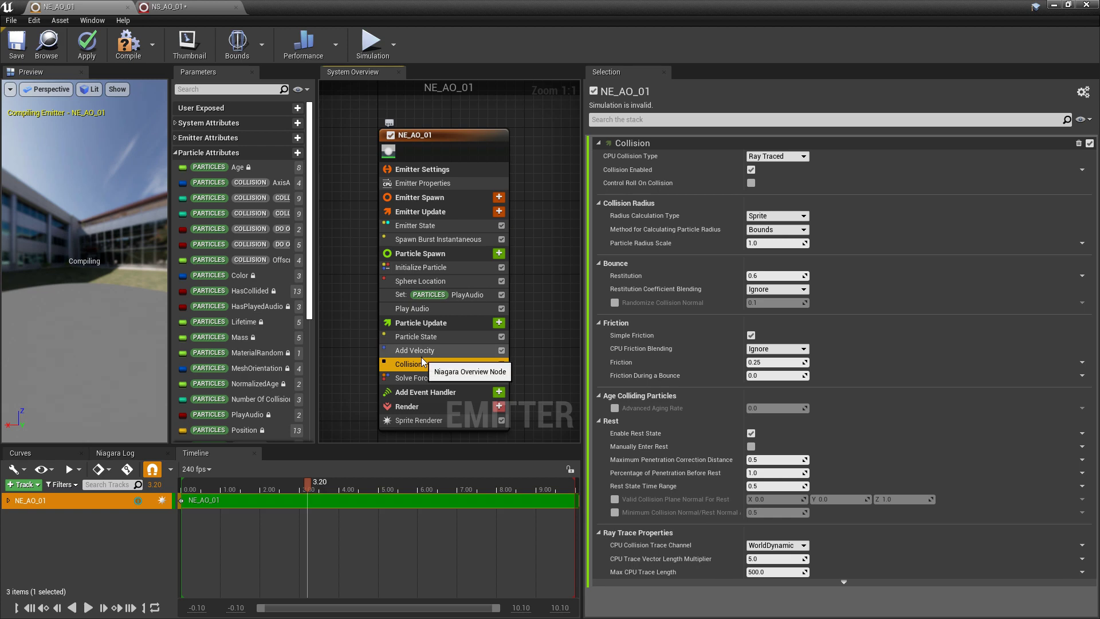
click(426, 308)
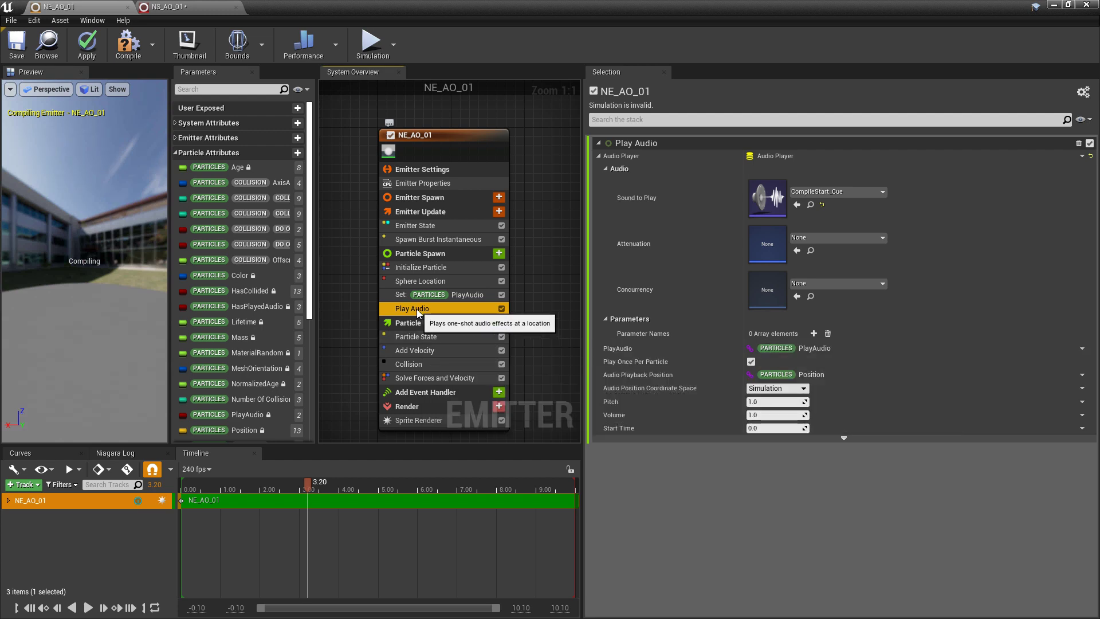
drag(416, 308, 425, 373)
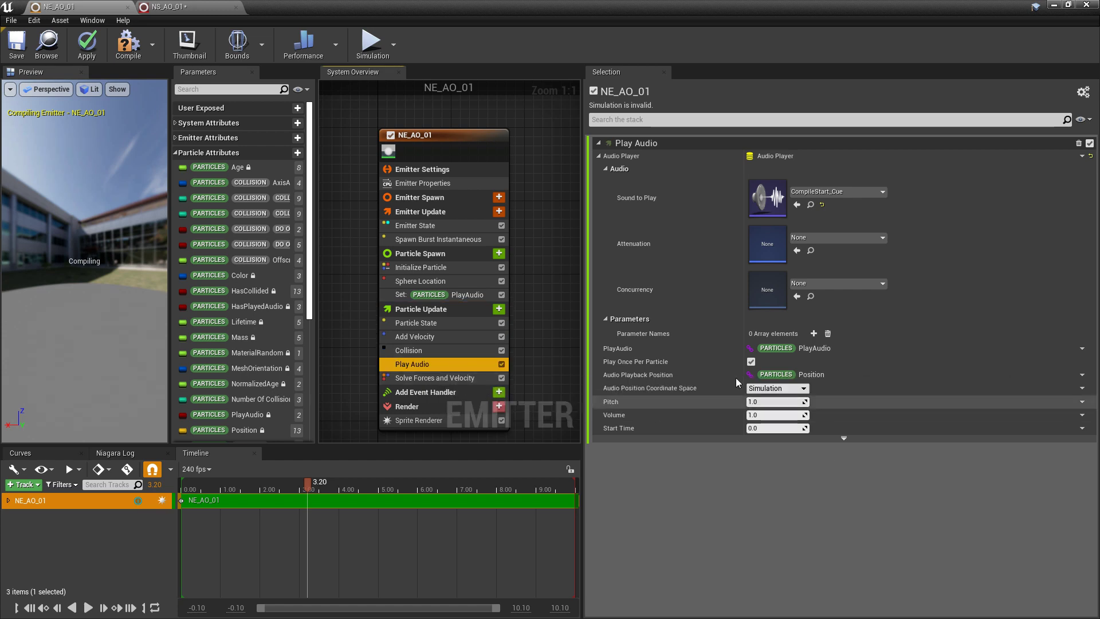
Drive Play Audio's PlayAudio input from Collision's CollisionValid output.
click(1081, 350)
text(coll)
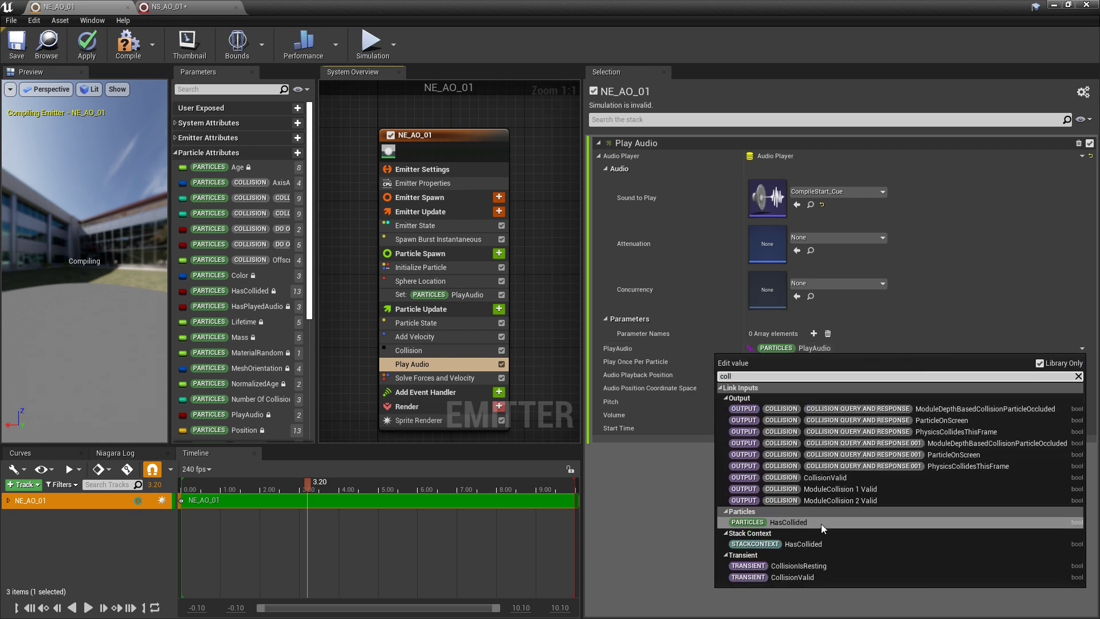
click(837, 476)
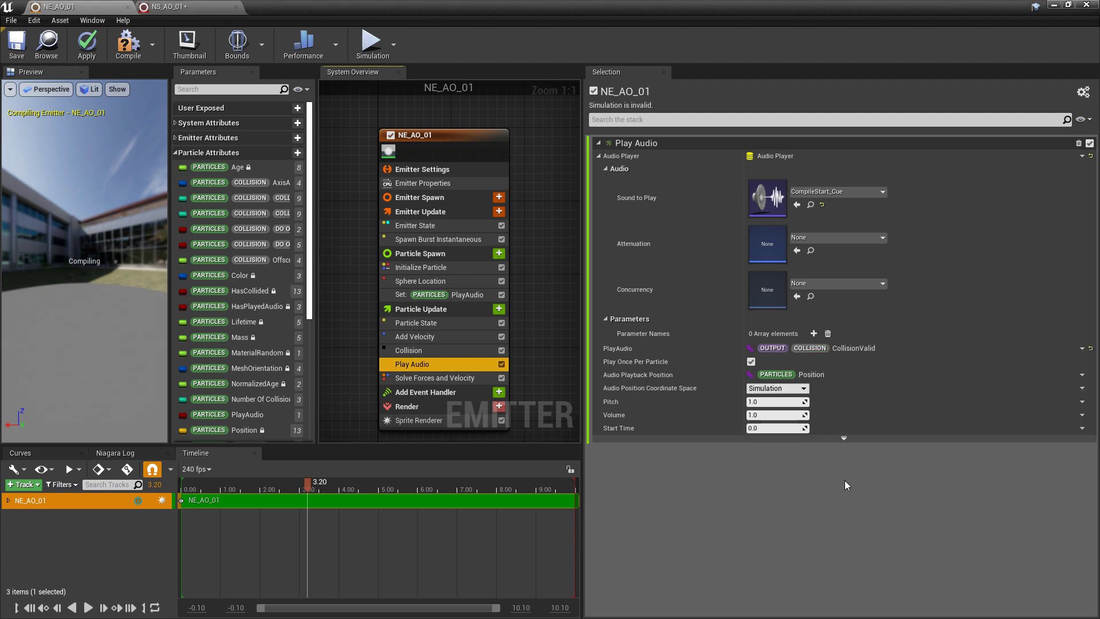
Re-enable the PlayAudio value in Set PlayAudio and save the emitter.
click(465, 295)
click(750, 156)
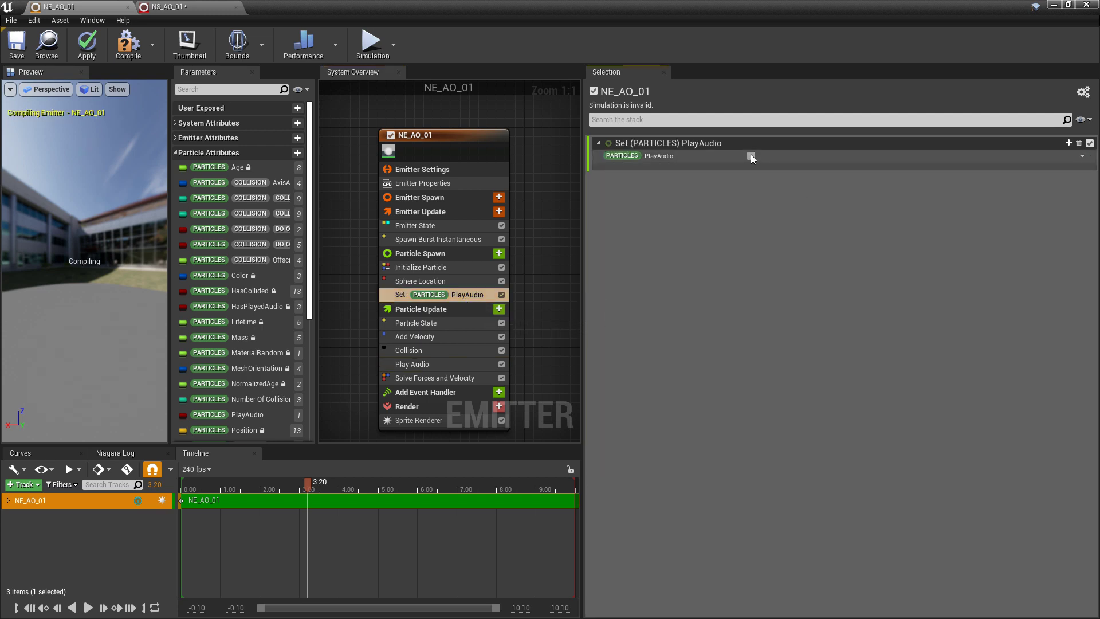
click(9, 54)
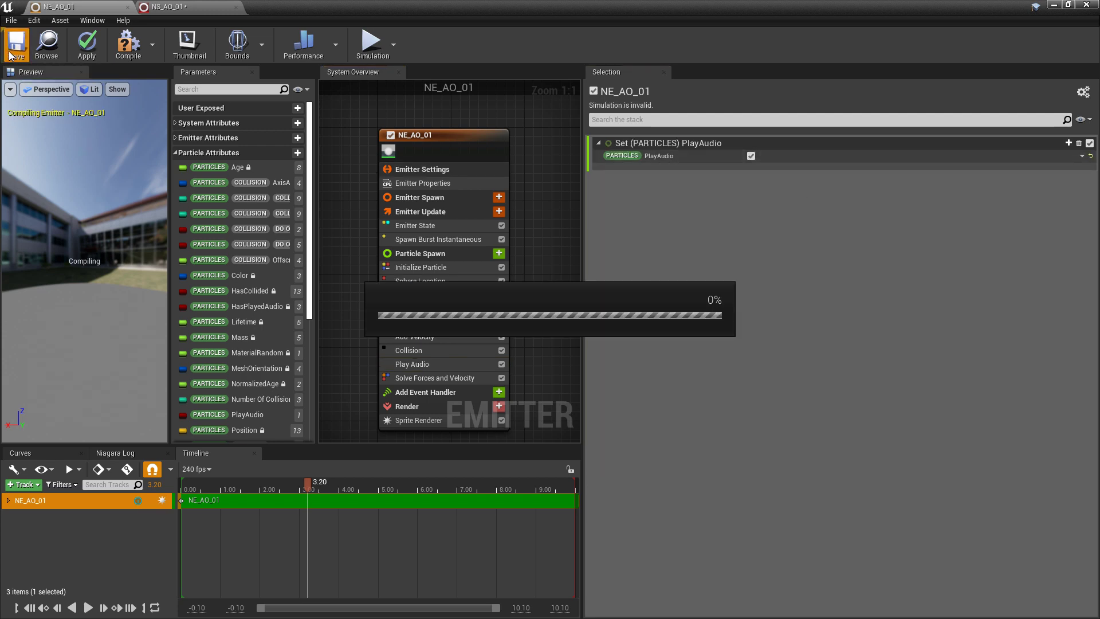
click(187, 7)
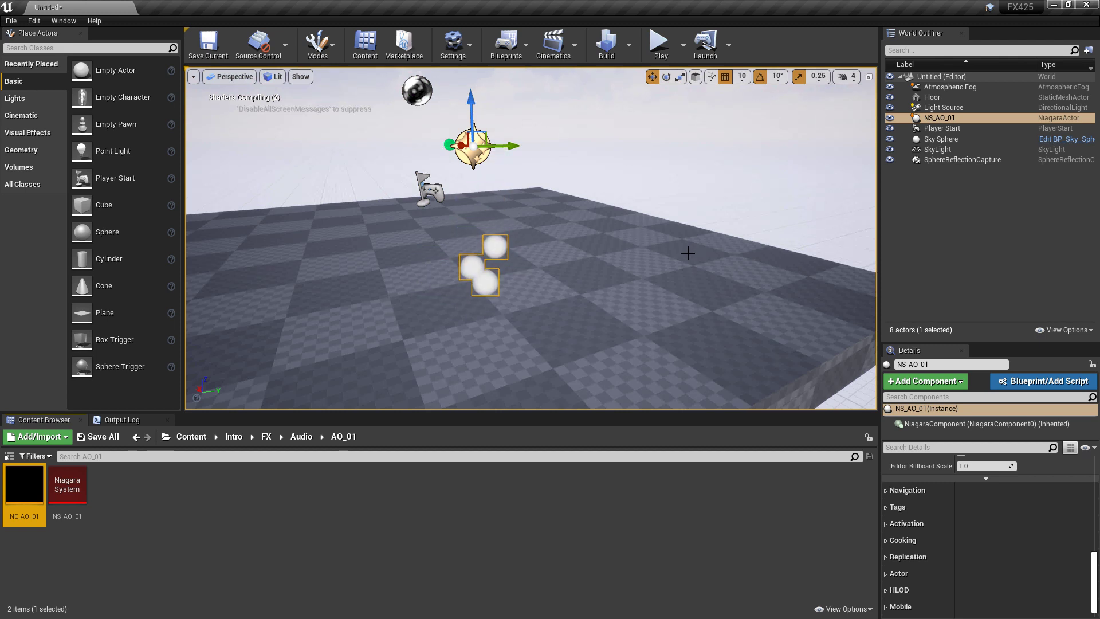
In NE_AO_01, turn off Play Audio's Play Once Per Particle option.
double_click(26, 488)
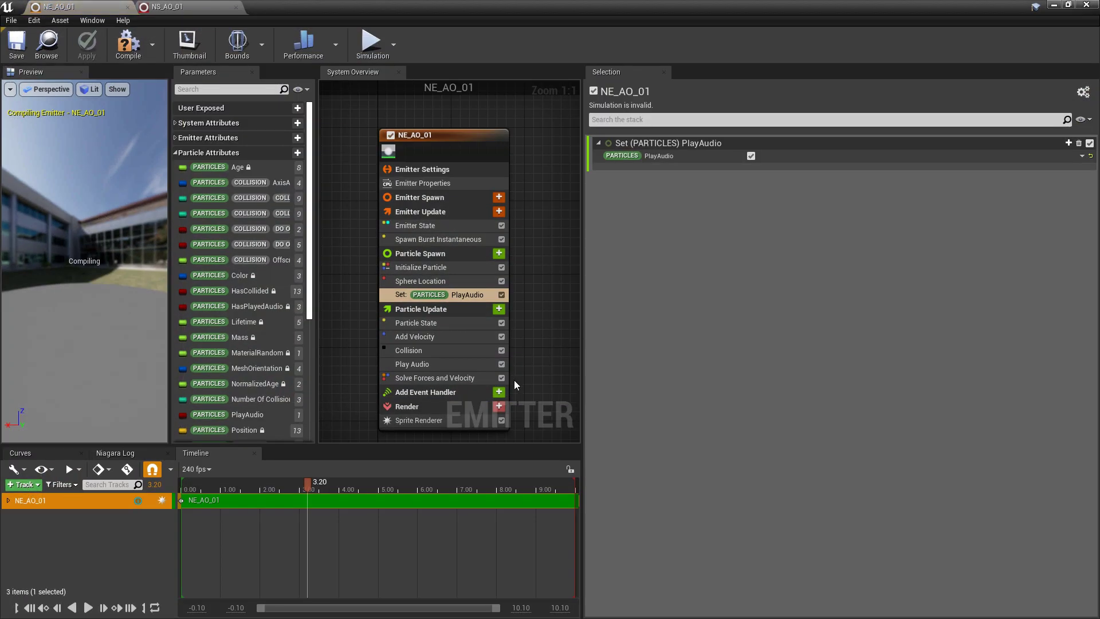
click(505, 364)
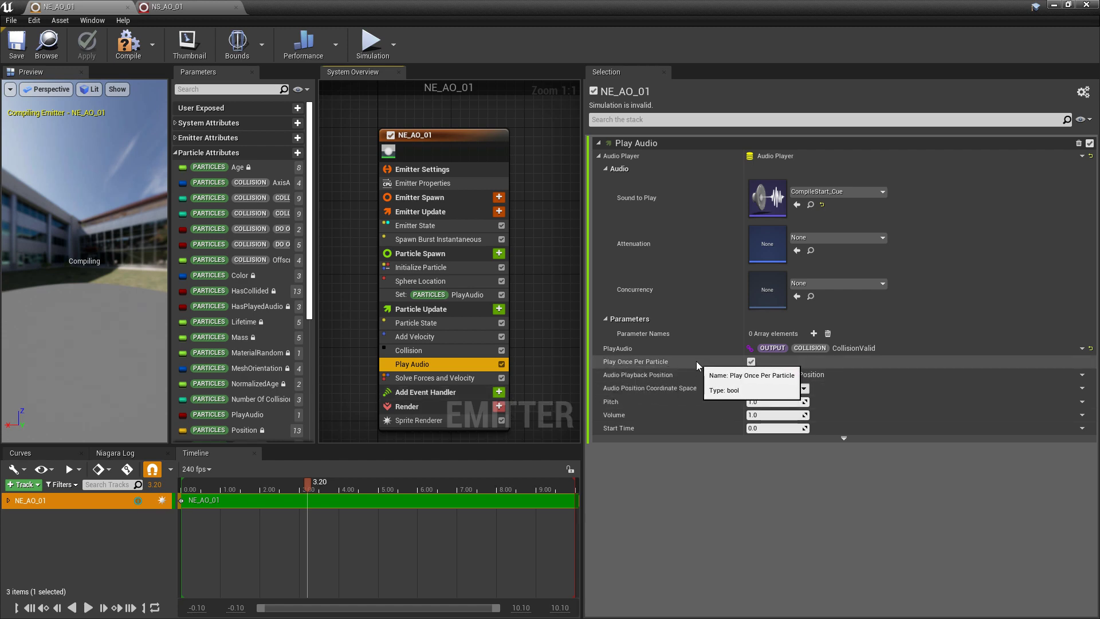
click(750, 362)
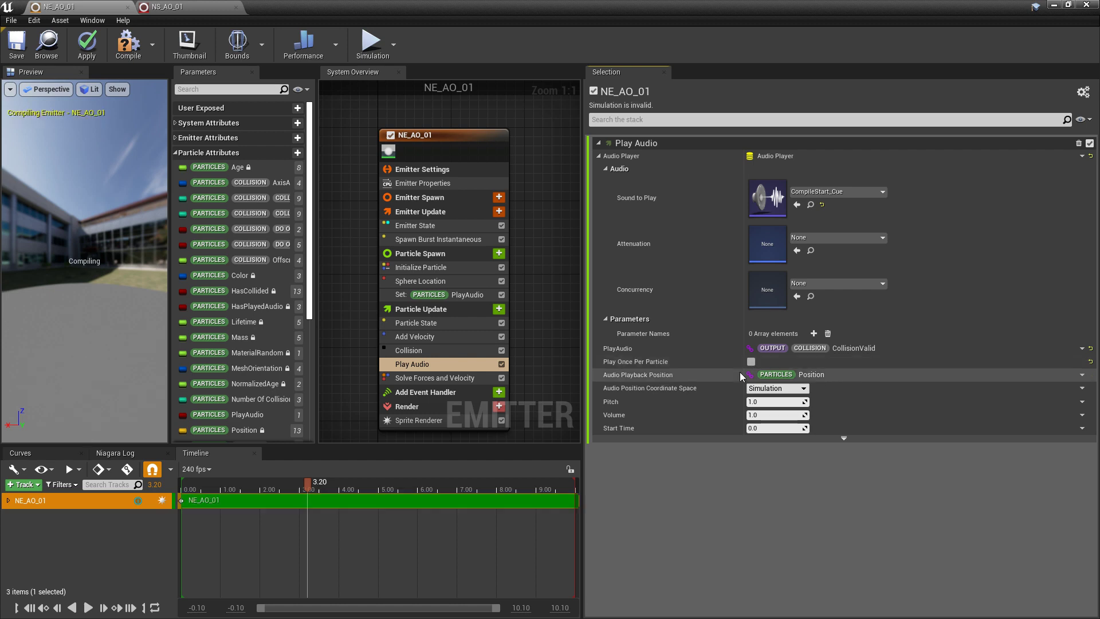
Save NE_AO_01 and the NS_AO_01 system, then return to the level editor.
click(16, 50)
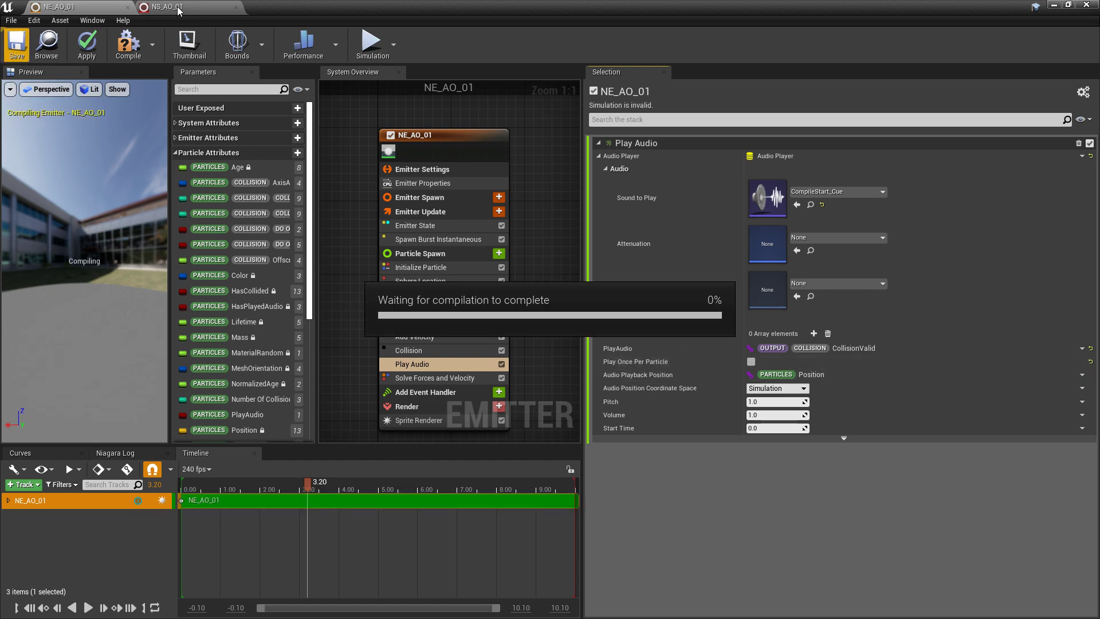
click(179, 9)
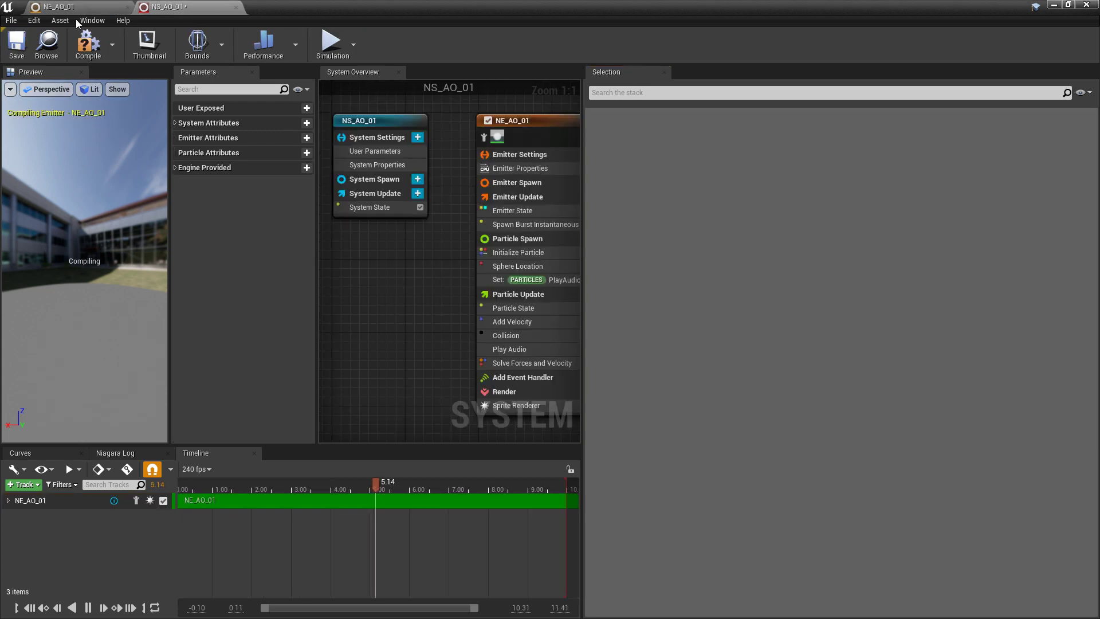
click(17, 46)
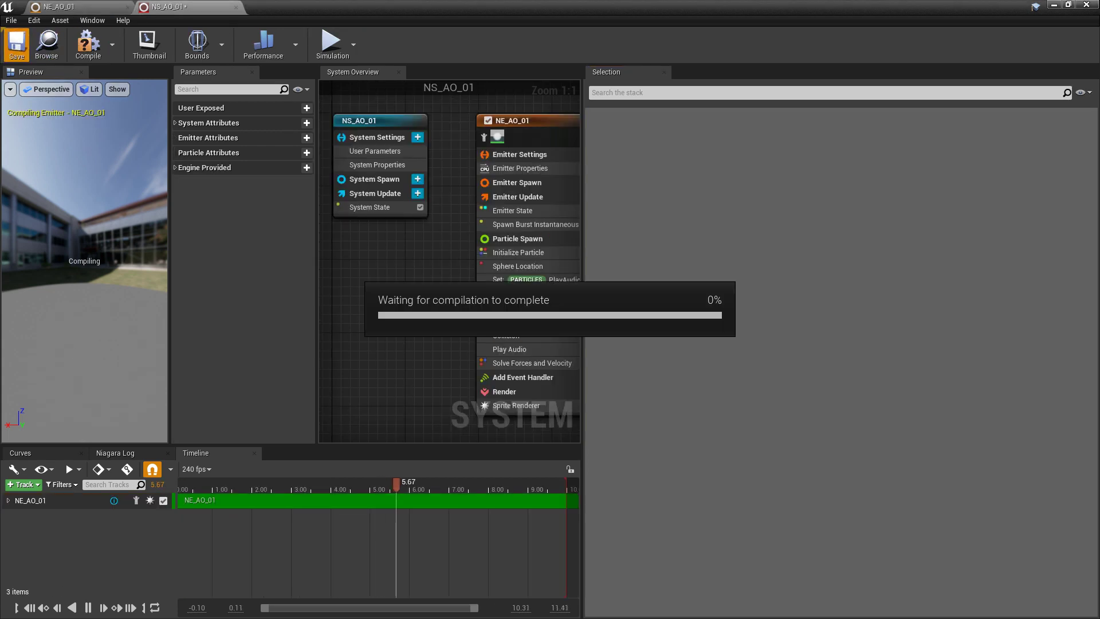
click(1052, 7)
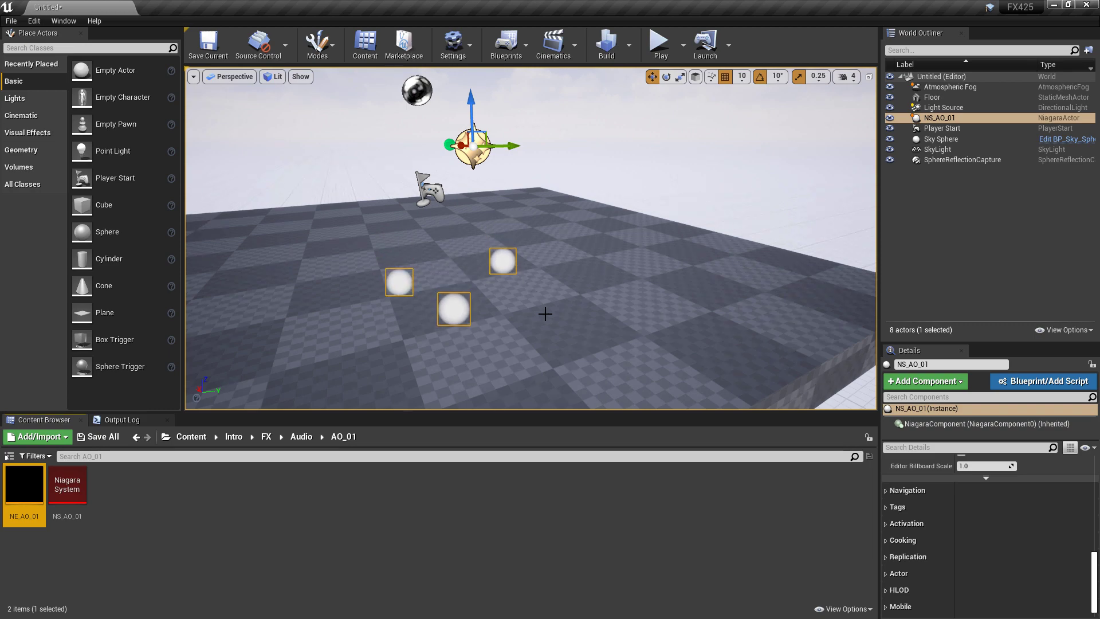
Uncheck PlayAudio in NE_AO_01's Set PlayAudio module and save the emitter.
double_click(23, 493)
click(465, 295)
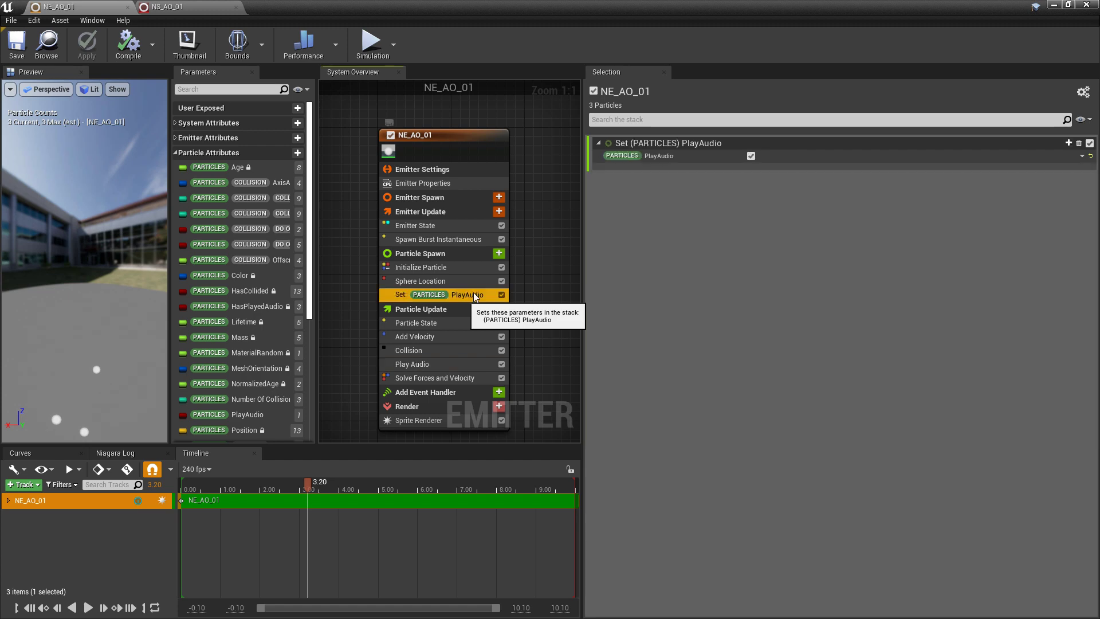
click(750, 156)
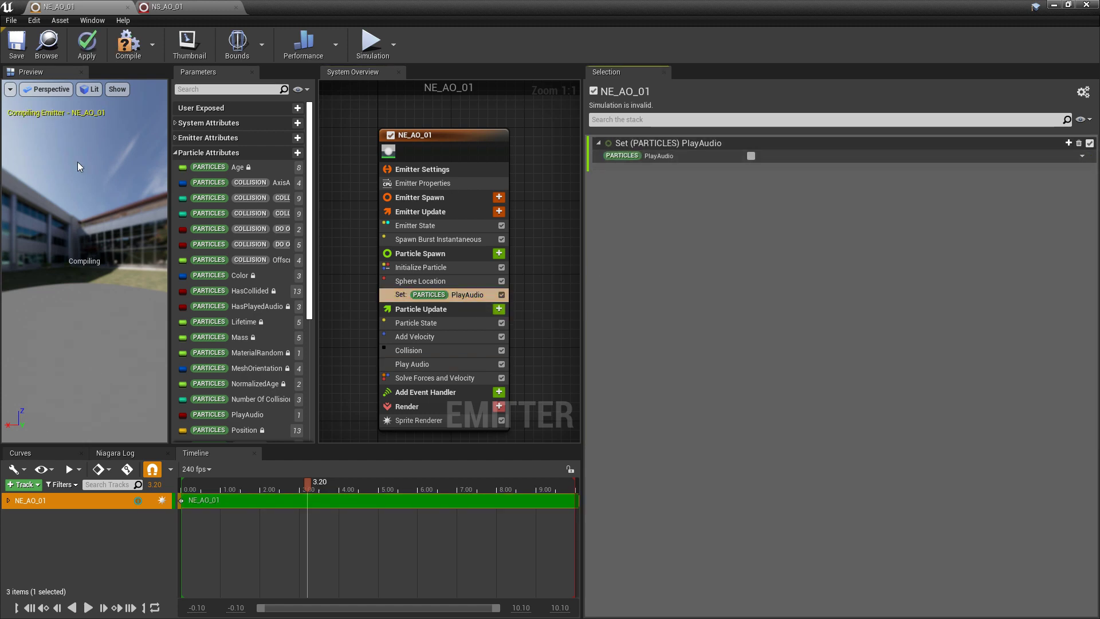
click(18, 47)
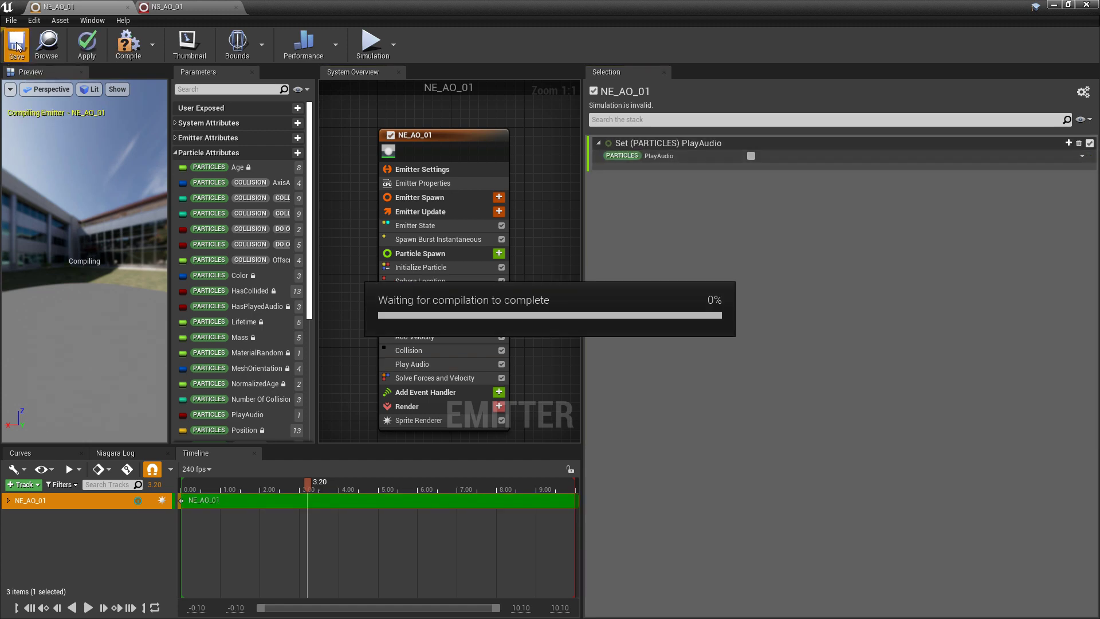